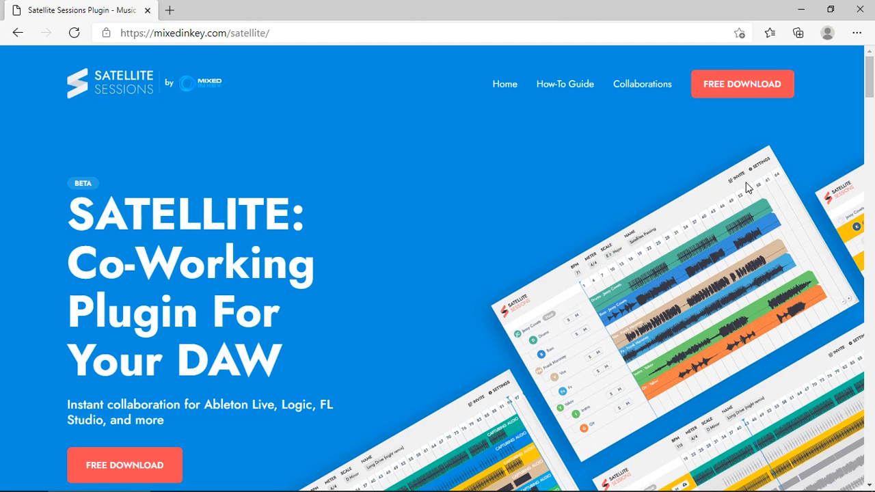
- Review the Satellite Sessions product page and the Quick Start Guide on the Mixed In Key website
{"action": "scroll", "coordinate": [747, 187], "scroll_direction": "down", "scroll_amount": 3}
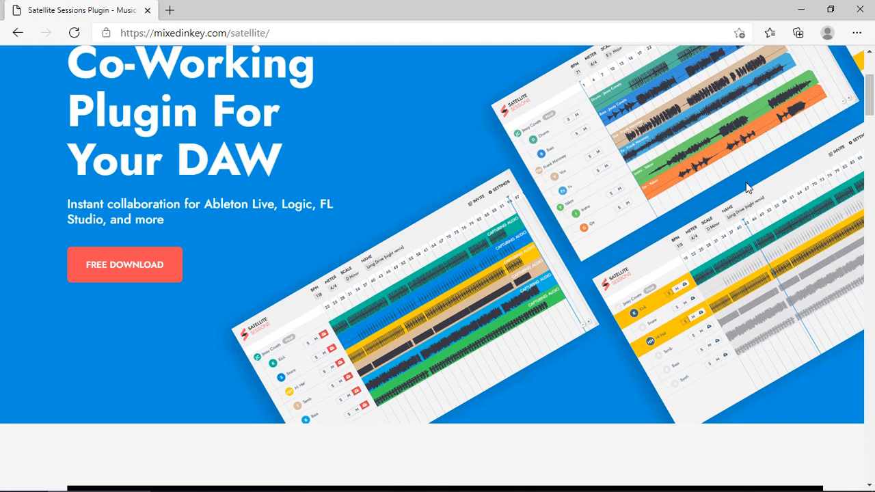
{"action": "scroll", "coordinate": [747, 187], "scroll_direction": "down", "scroll_amount": 10}
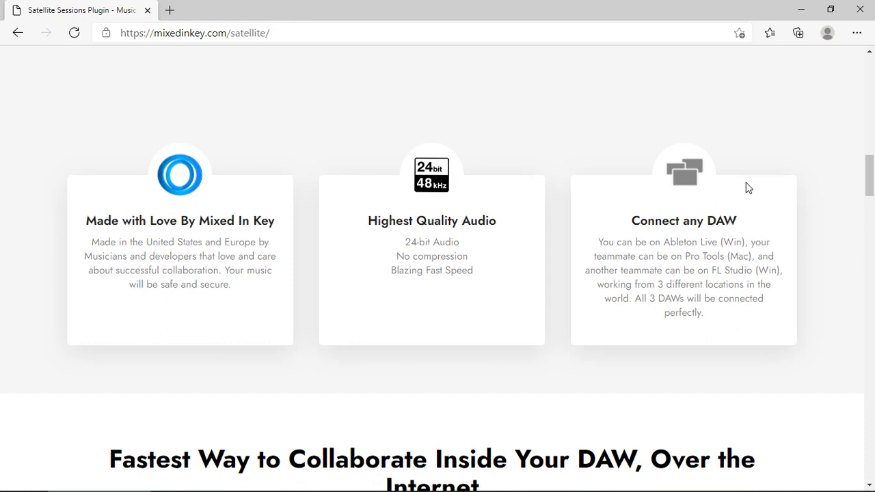
{"action": "scroll", "coordinate": [747, 188], "scroll_direction": "down", "scroll_amount": 4}
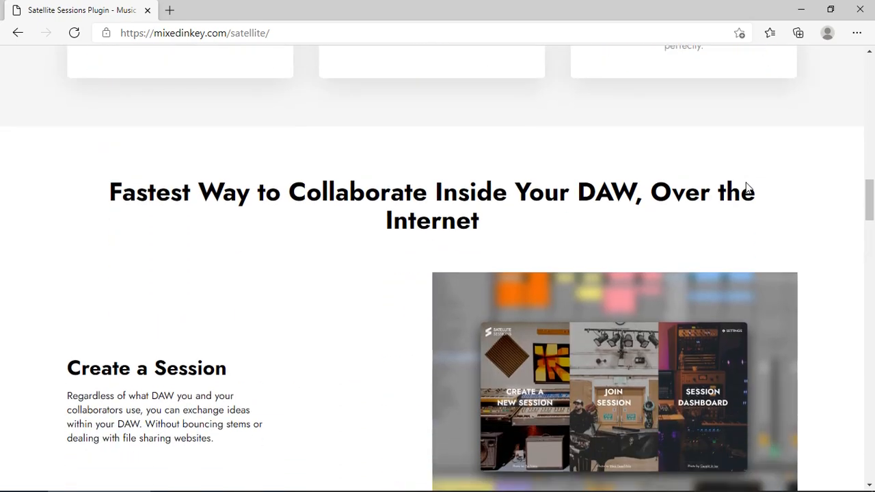
{"action": "scroll", "coordinate": [747, 186], "scroll_direction": "down", "scroll_amount": 2}
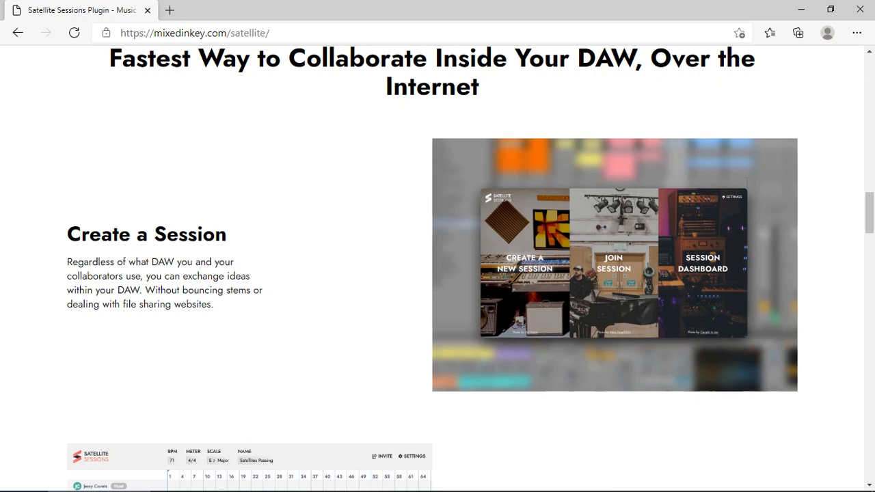
{"action": "scroll", "coordinate": [748, 188], "scroll_direction": "down", "scroll_amount": 5}
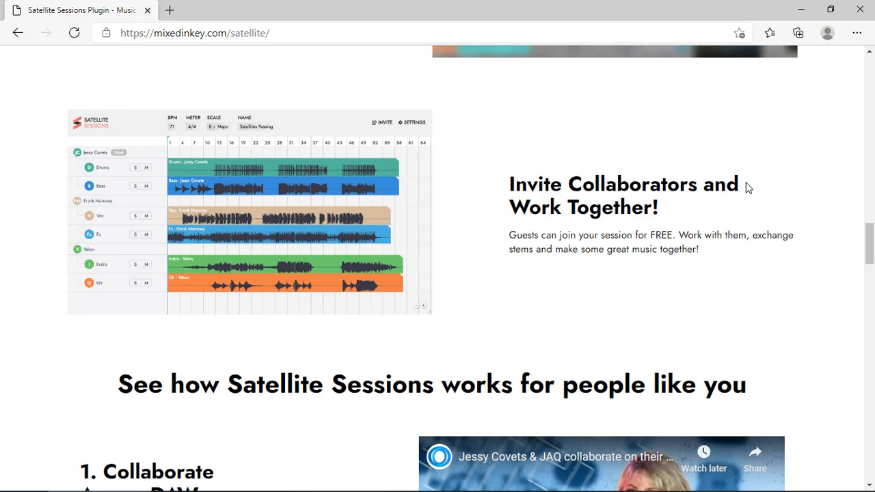
{"action": "scroll", "coordinate": [748, 187], "scroll_direction": "up", "scroll_amount": 15}
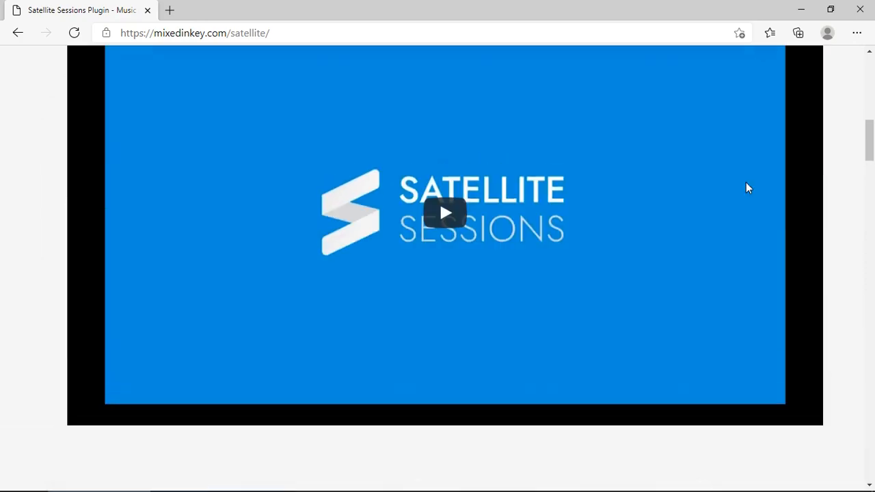
{"action": "scroll", "coordinate": [747, 183], "scroll_direction": "up", "scroll_amount": 10}
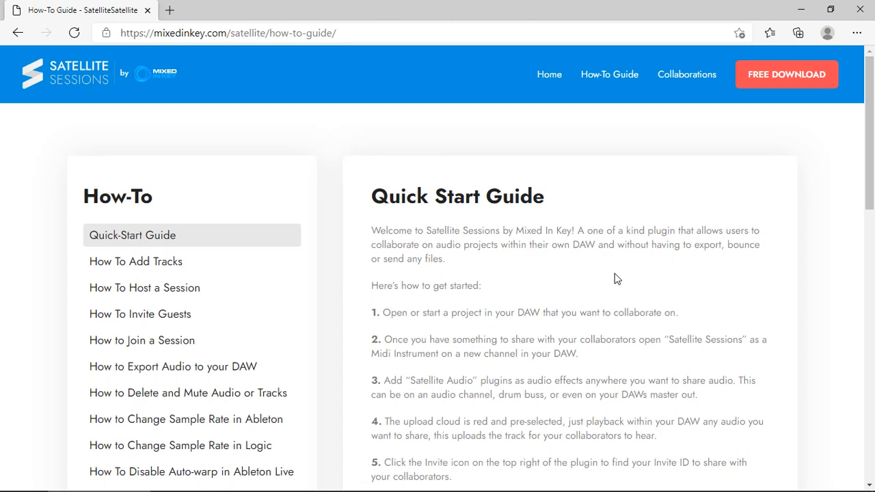
{"action": "scroll", "coordinate": [614, 279], "scroll_direction": "down", "scroll_amount": 7}
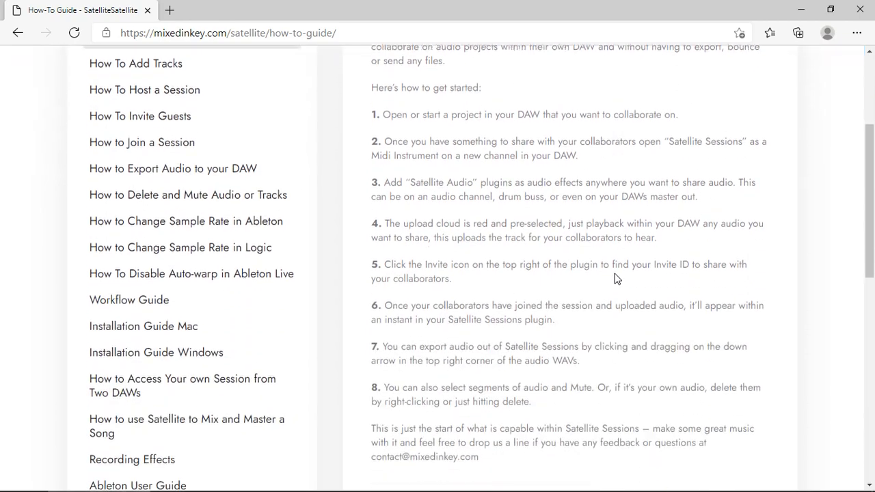
{"action": "scroll", "coordinate": [614, 273], "scroll_direction": "down", "scroll_amount": 5}
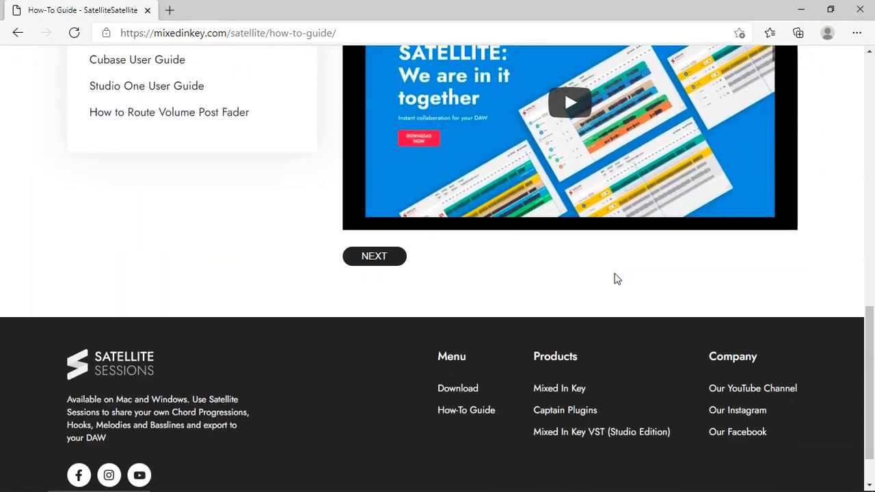
{"action": "key", "text": "Home"}
{"action": "scroll", "coordinate": [614, 279], "scroll_direction": "up", "scroll_amount": 2}
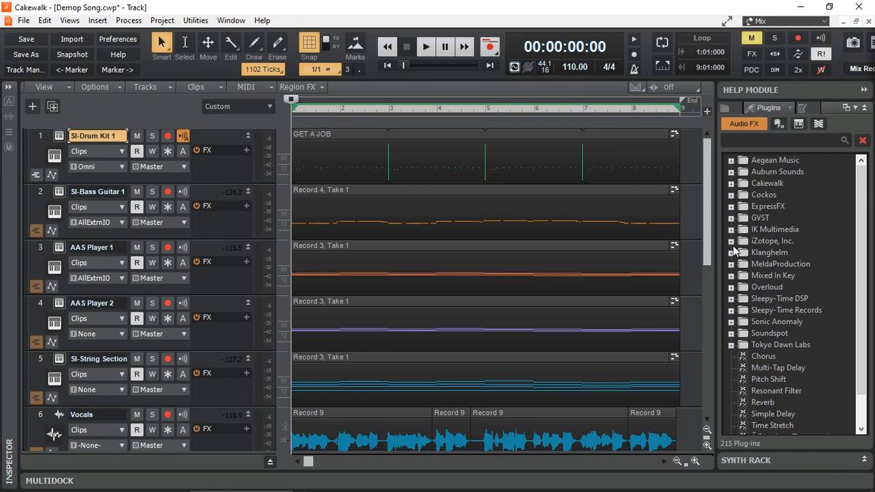
- In Cakewalk, locate the Satellite Audio effect in the Mixed In Key folder of the audio effects
{"action": "left_click", "coordinate": [775, 278]}
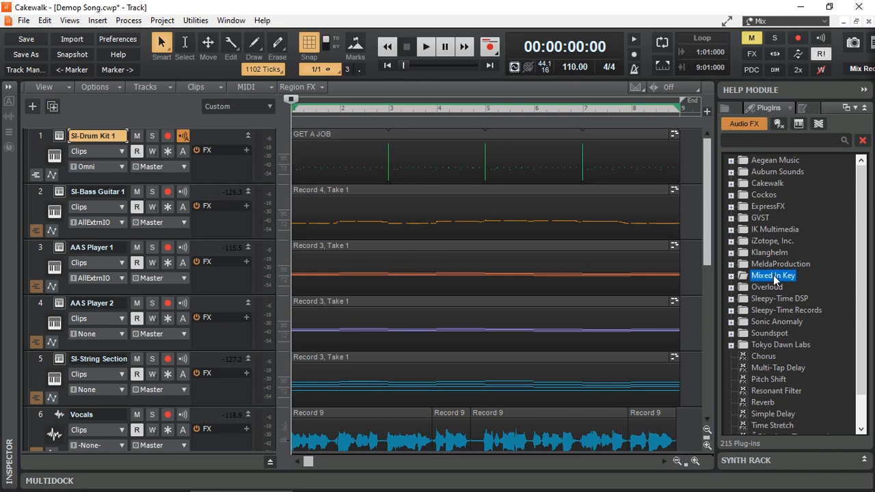
{"action": "left_click", "coordinate": [731, 276]}
{"action": "left_click", "coordinate": [782, 287]}
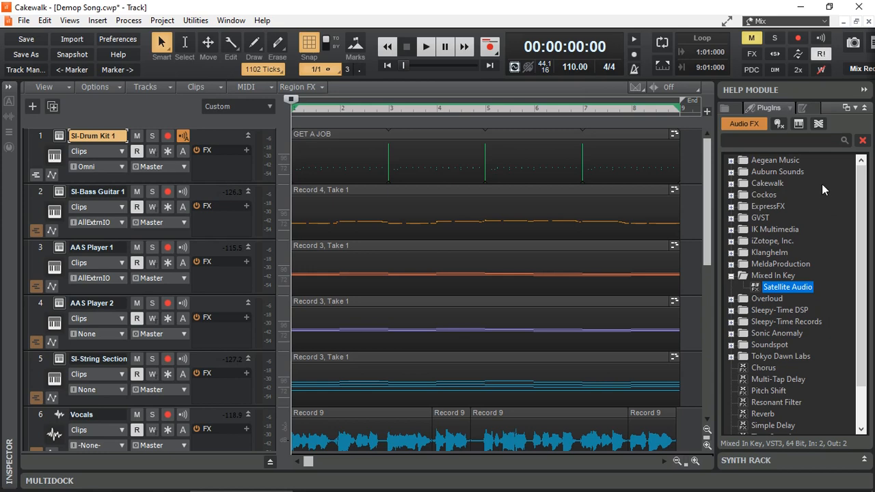
- Insert the Mixed In Key instrument Satellite Sessions as a simple instrument track below the Vox Tune track
{"action": "left_click", "coordinate": [800, 125]}
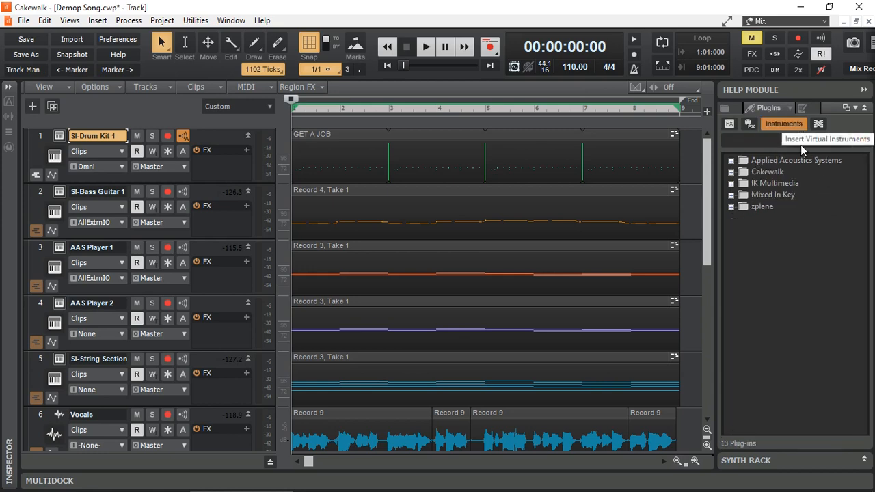
{"action": "left_click", "coordinate": [773, 198]}
{"action": "left_click", "coordinate": [732, 198]}
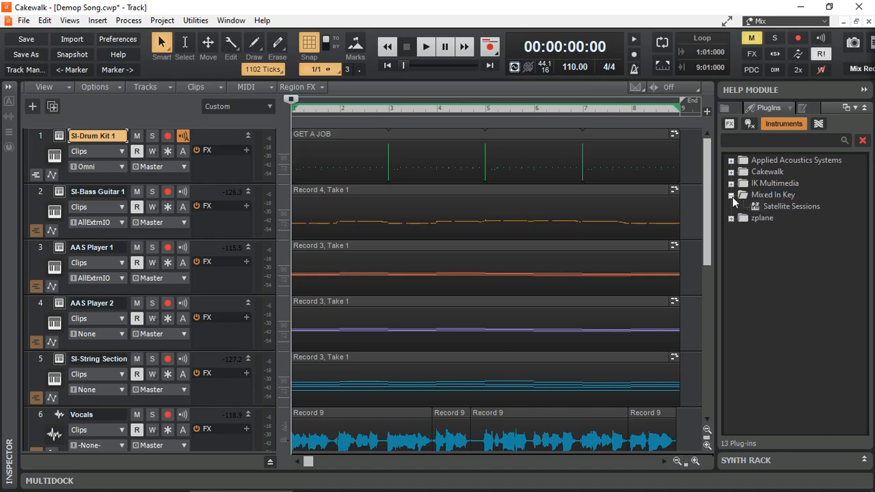
{"action": "left_click", "coordinate": [774, 208]}
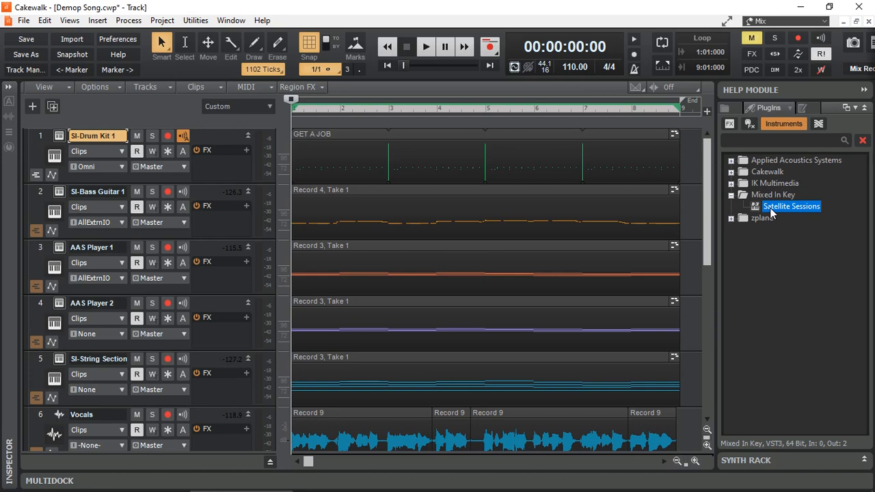
{"action": "left_click_drag", "start_coordinate": [707, 239], "coordinate": [707, 391]}
{"action": "left_click_drag", "start_coordinate": [790, 212], "coordinate": [155, 311]}
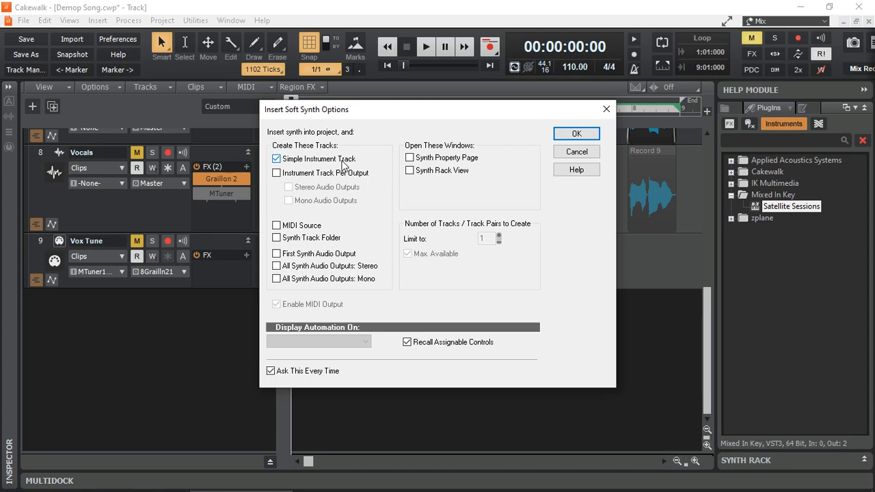
{"action": "left_click", "coordinate": [577, 134]}
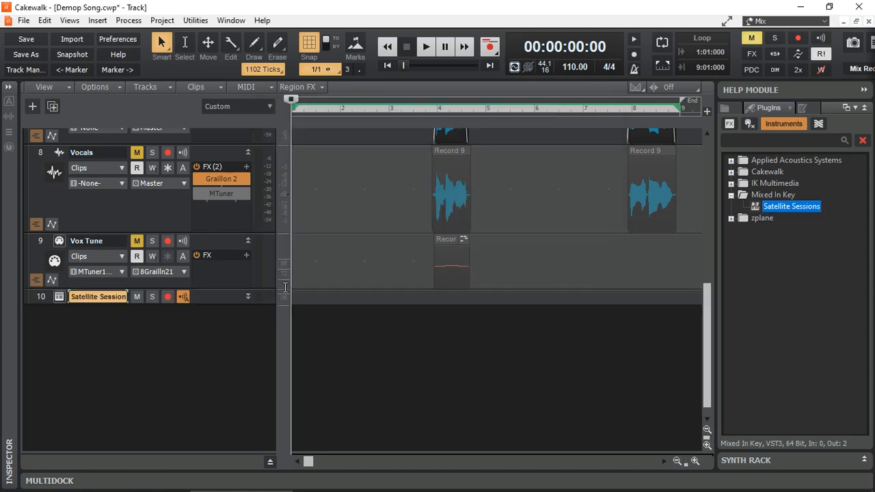
- Expand the Satellite Sessions track and open its plugin window, placing it nearer the middle of the screen
{"action": "left_click", "coordinate": [250, 296]}
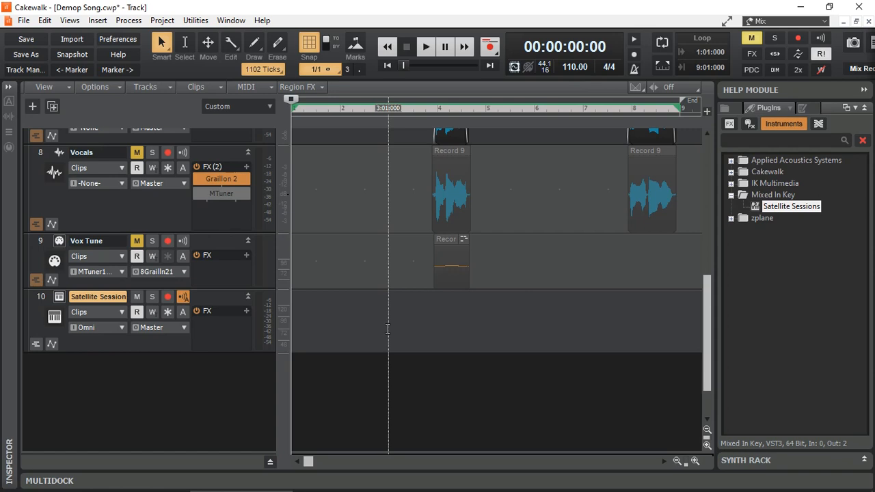
{"action": "left_click", "coordinate": [62, 297]}
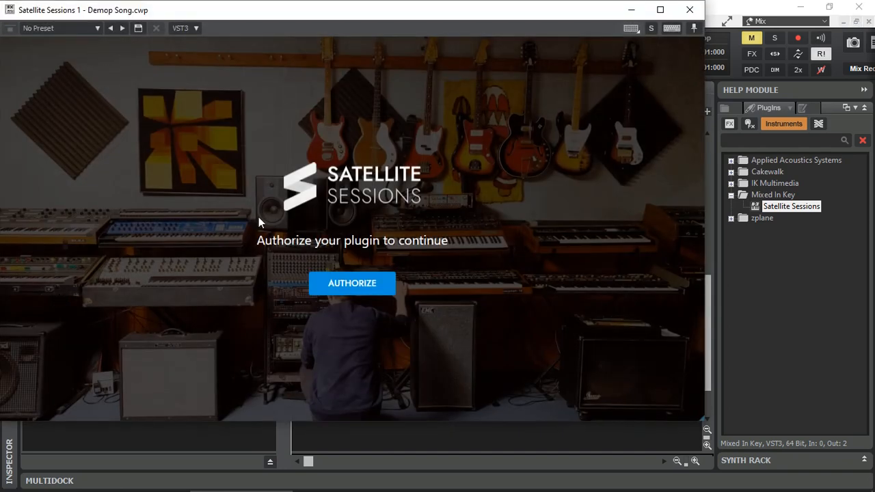
{"action": "left_click_drag", "start_coordinate": [315, 10], "coordinate": [385, 23]}
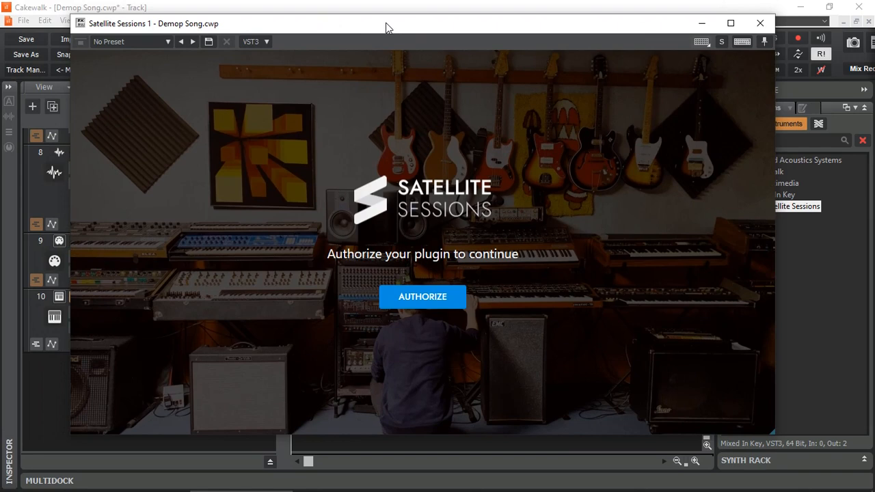
- Authorize the plugin and complete its first-run screens, keeping the suggested display name
{"action": "left_click", "coordinate": [422, 302]}
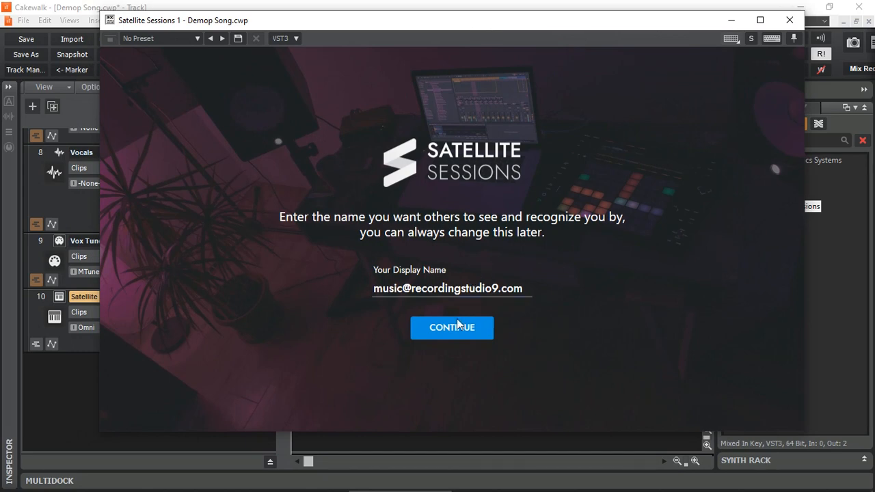
{"action": "left_click", "coordinate": [455, 334]}
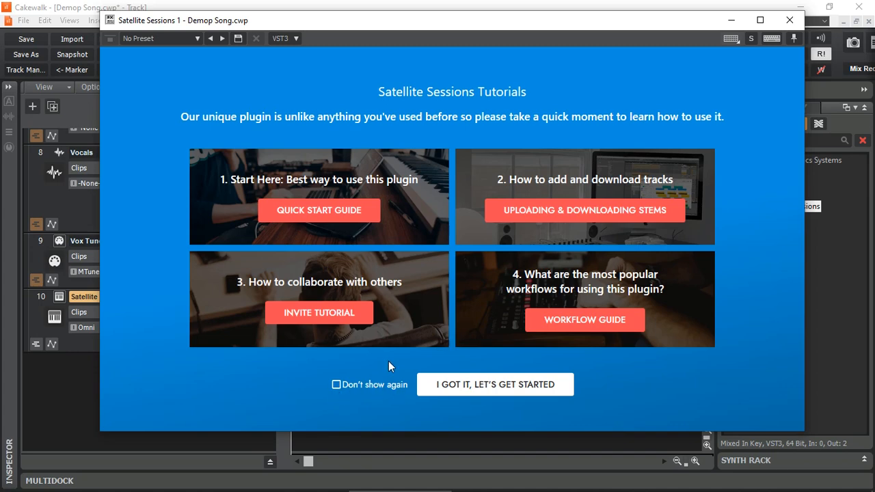
{"action": "left_click", "coordinate": [490, 387]}
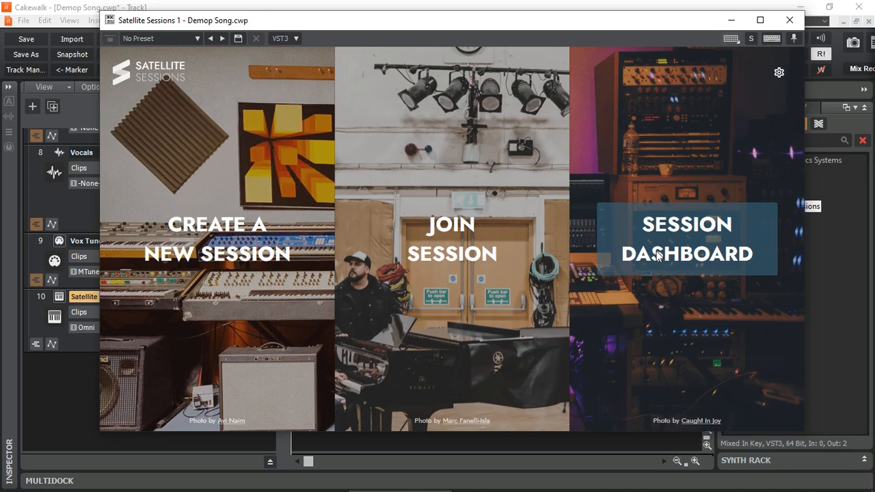
- Open the form for creating a new session and turn on Give All Keystrokes for the plugin window
{"action": "left_click", "coordinate": [228, 260]}
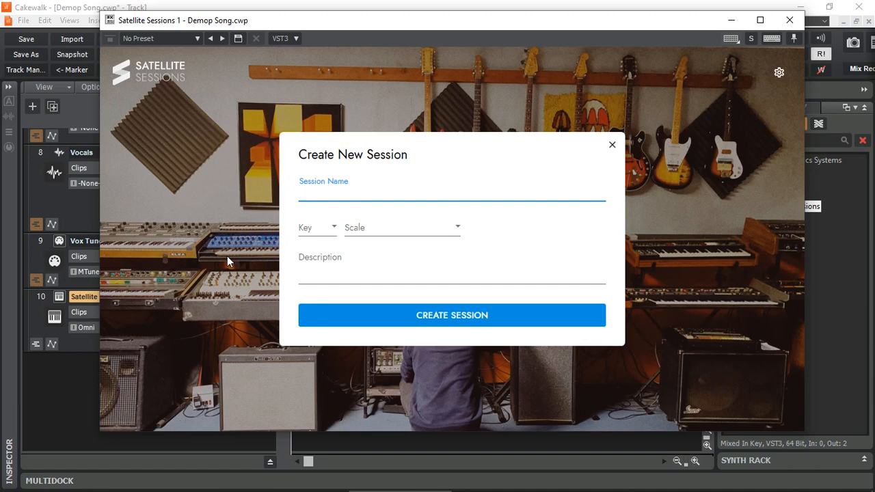
{"action": "key", "text": "g"}
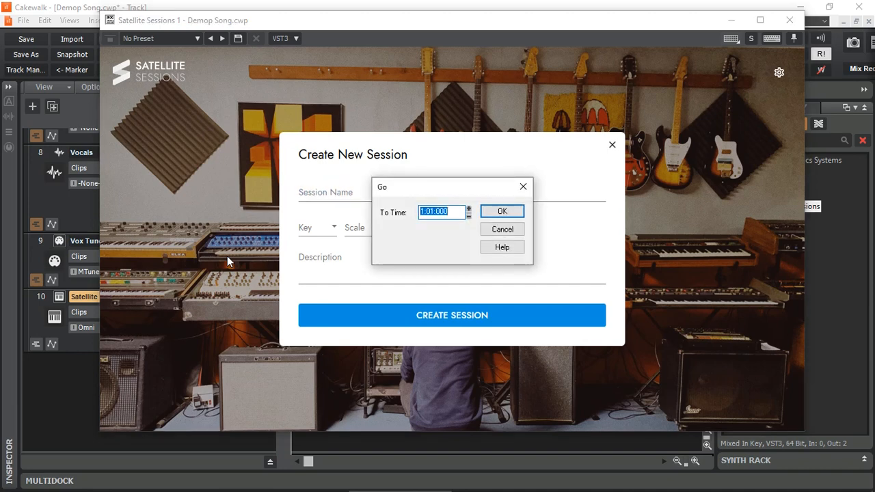
{"action": "left_click", "coordinate": [501, 230]}
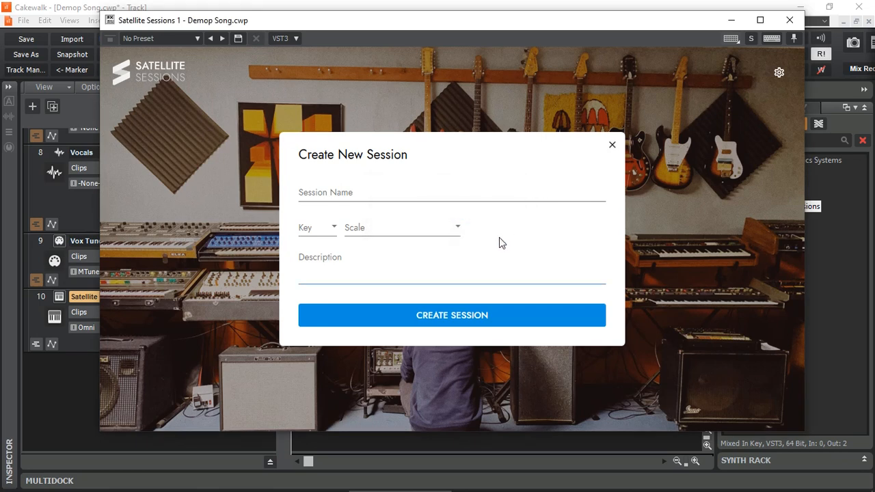
{"action": "left_click", "coordinate": [348, 194]}
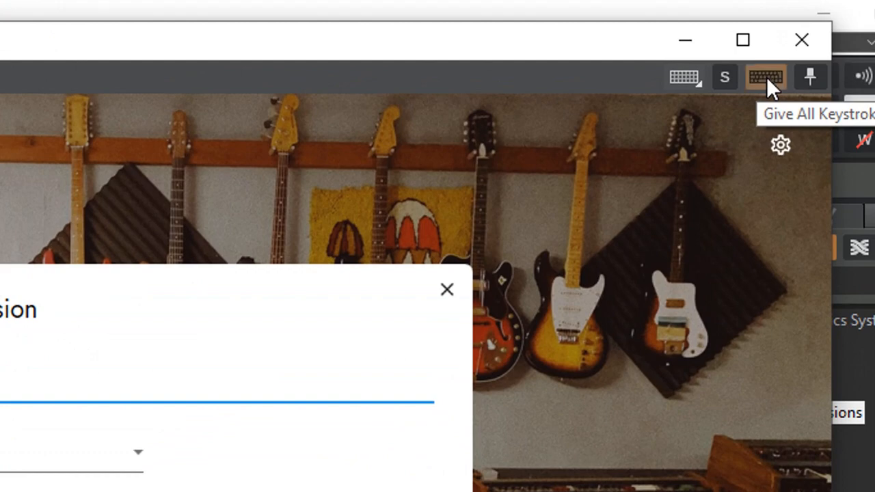
{"action": "left_click", "coordinate": [767, 76]}
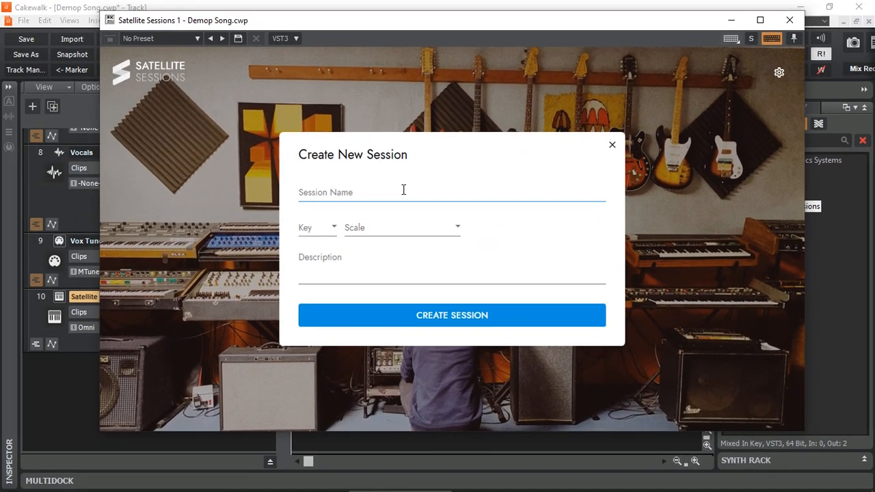
- Name the new session "Cakewalk Demo Song"
{"action": "left_click", "coordinate": [277, 255]}
{"action": "type", "text": "C"}
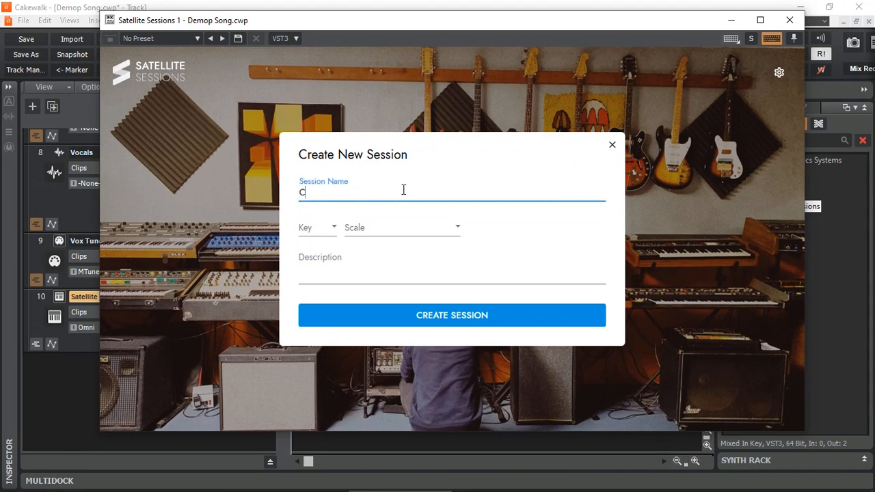
{"action": "type", "text": "akewalk Demo Song"}
- Set the session's key to A and its scale to Minor
{"action": "left_click", "coordinate": [334, 233]}
{"action": "scroll", "coordinate": [322, 339], "scroll_direction": "down", "scroll_amount": 3}
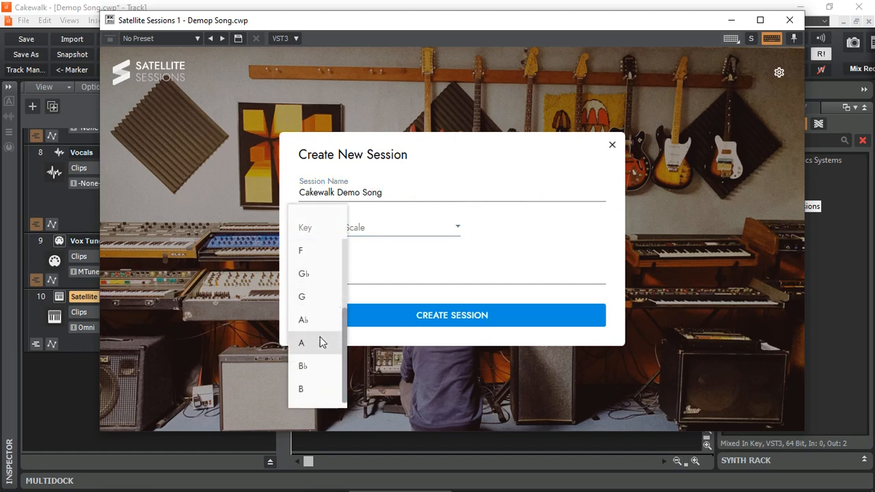
{"action": "left_click", "coordinate": [320, 342]}
{"action": "left_click", "coordinate": [458, 235]}
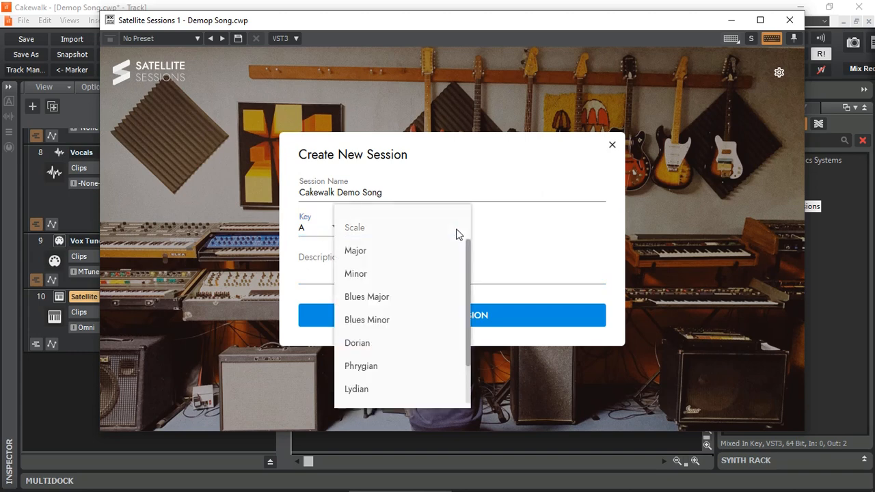
{"action": "left_click", "coordinate": [368, 276]}
- Enter the description "A quick demo song in Cakewalk" and create the session
{"action": "left_click", "coordinate": [357, 275]}
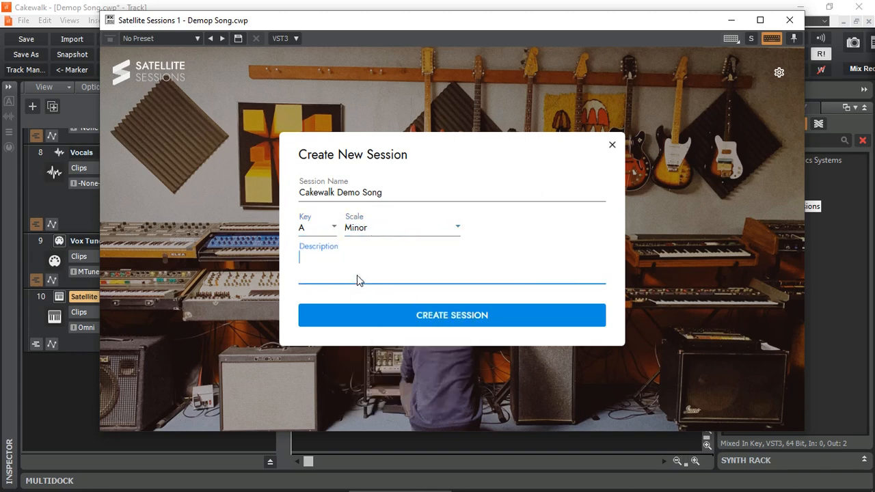
{"action": "type", "text": "A quick demo song in "}
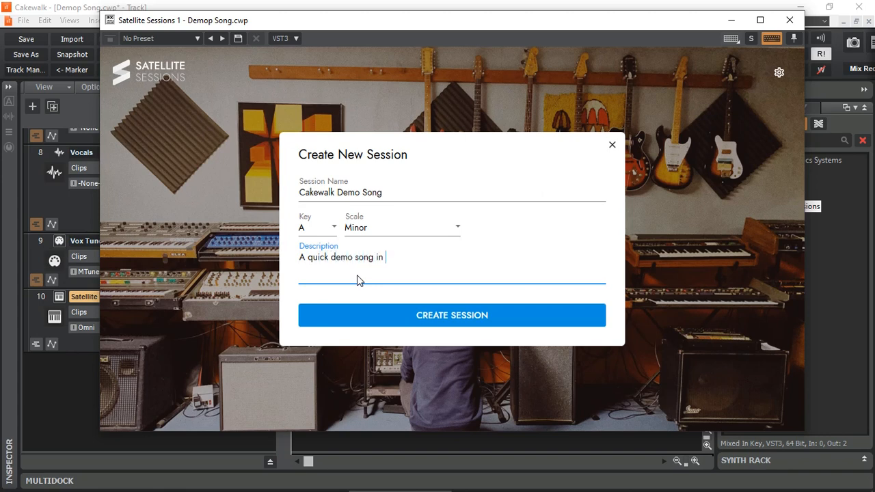
{"action": "type", "text": "Cakewalk"}
{"action": "left_click", "coordinate": [460, 318]}
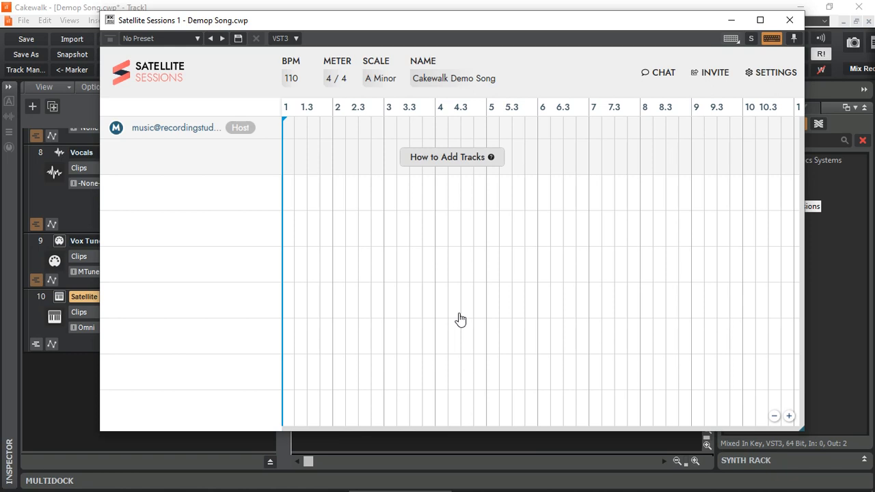
- Copy the session invitation from the Invite People dialog and close the dialog
{"action": "left_click", "coordinate": [714, 75]}
{"action": "left_click", "coordinate": [453, 281]}
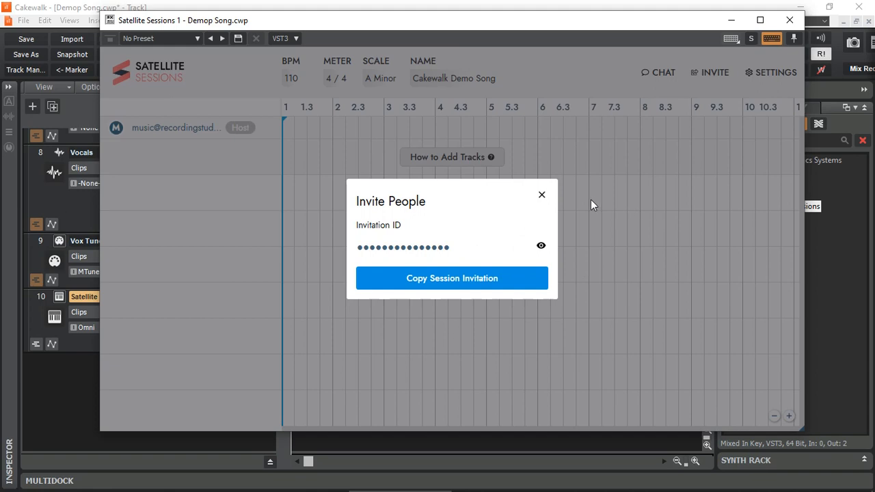
{"action": "left_click", "coordinate": [541, 197]}
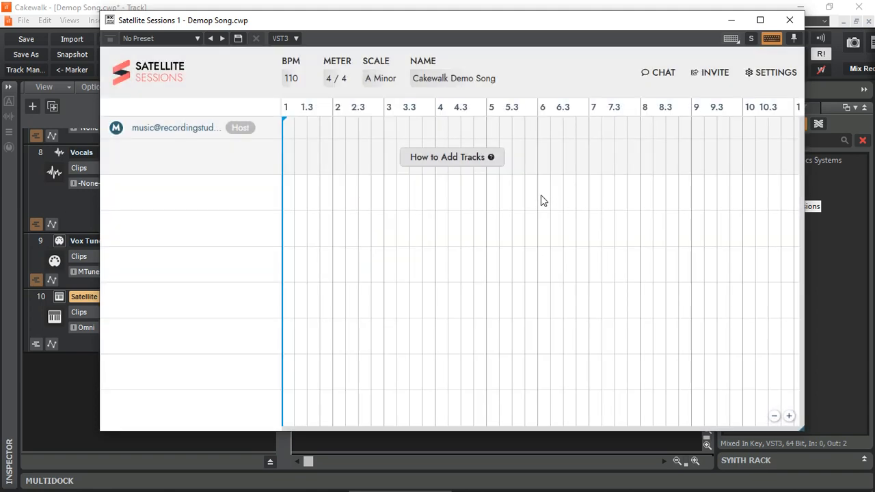
- Look at the session chat and close the Satellite Sessions window
{"action": "left_click", "coordinate": [655, 74]}
{"action": "left_click", "coordinate": [788, 21]}
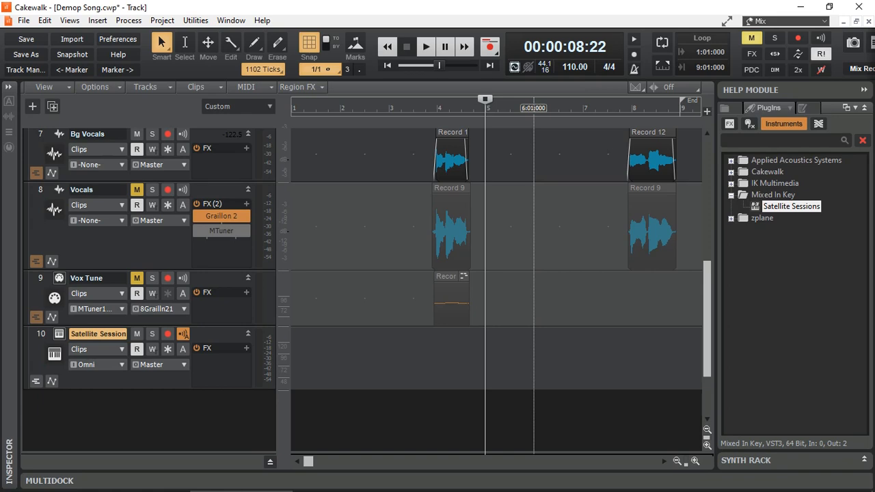
- Switch the plug-in browser to audio effects, expand the Mixed In Key folder and select Satellite Audio
{"action": "scroll", "coordinate": [532, 392], "scroll_direction": "up", "scroll_amount": 6}
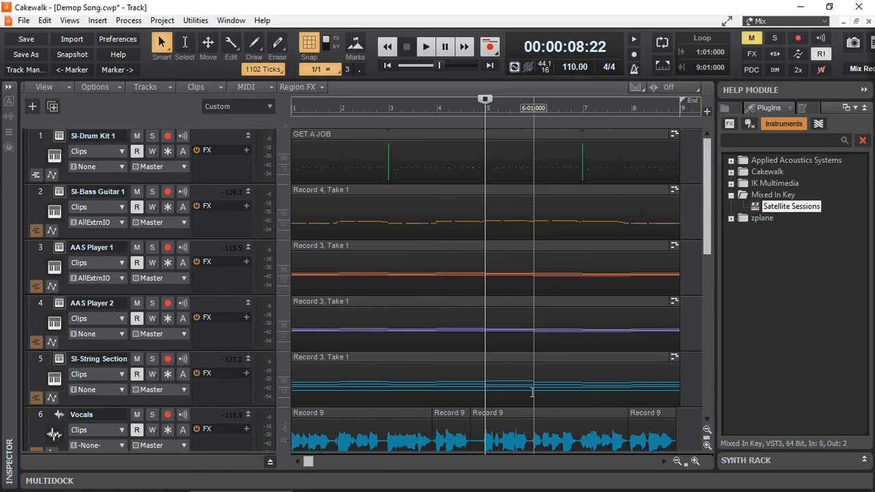
{"action": "scroll", "coordinate": [532, 393], "scroll_direction": "down", "scroll_amount": 4}
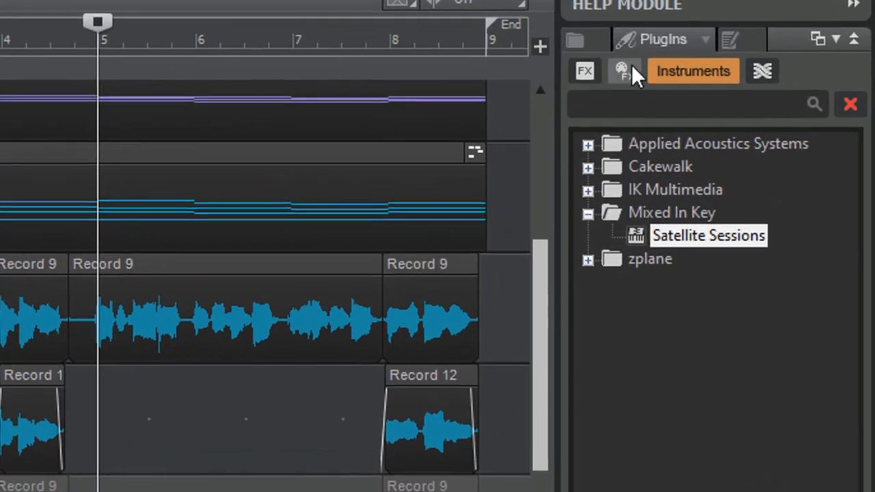
{"action": "left_click", "coordinate": [764, 108]}
{"action": "left_click", "coordinate": [584, 70]}
{"action": "left_click", "coordinate": [583, 70]}
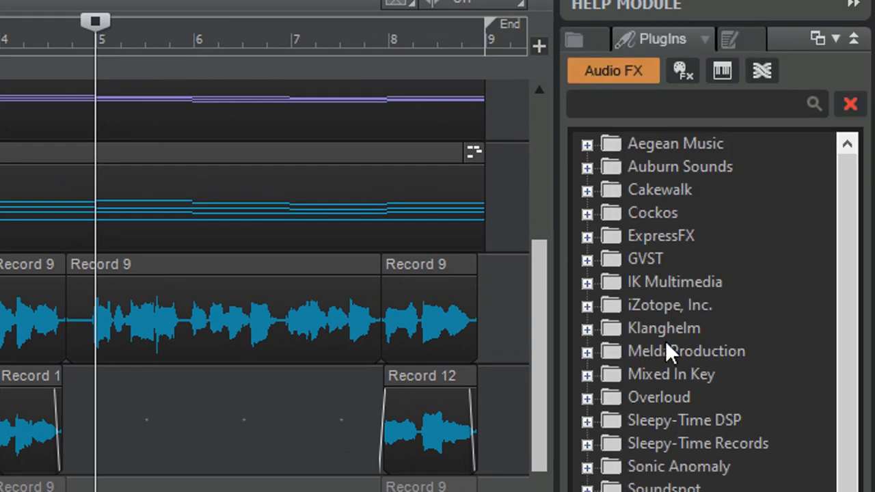
{"action": "left_click", "coordinate": [689, 373]}
{"action": "left_click", "coordinate": [584, 375]}
{"action": "left_click", "coordinate": [688, 398]}
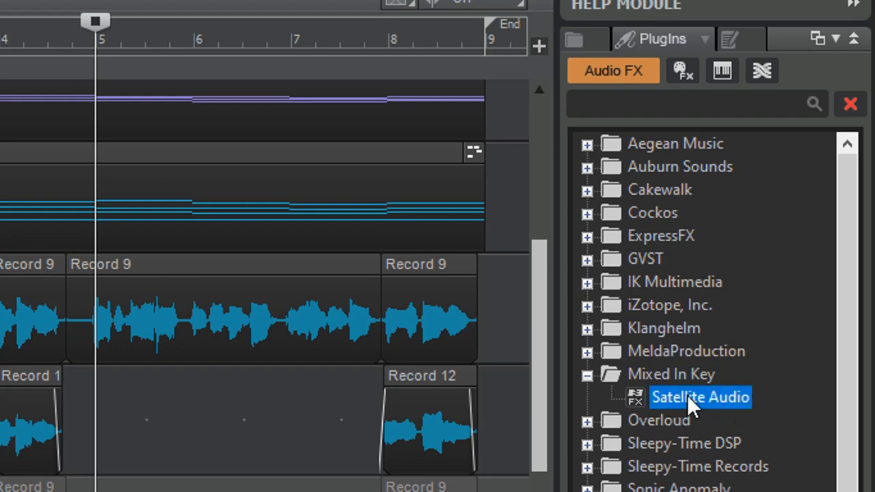
- Insert Satellite Audio on the SI-Drum Kit 1 track, name its stem "Drums" and close the plugin window
{"action": "scroll", "coordinate": [265, 286], "scroll_direction": "up", "scroll_amount": 4}
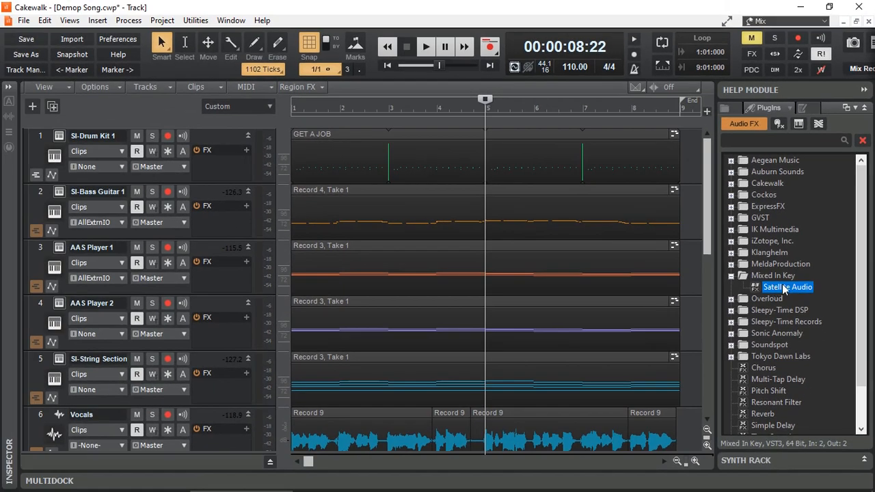
{"action": "left_click_drag", "start_coordinate": [785, 291], "coordinate": [225, 172]}
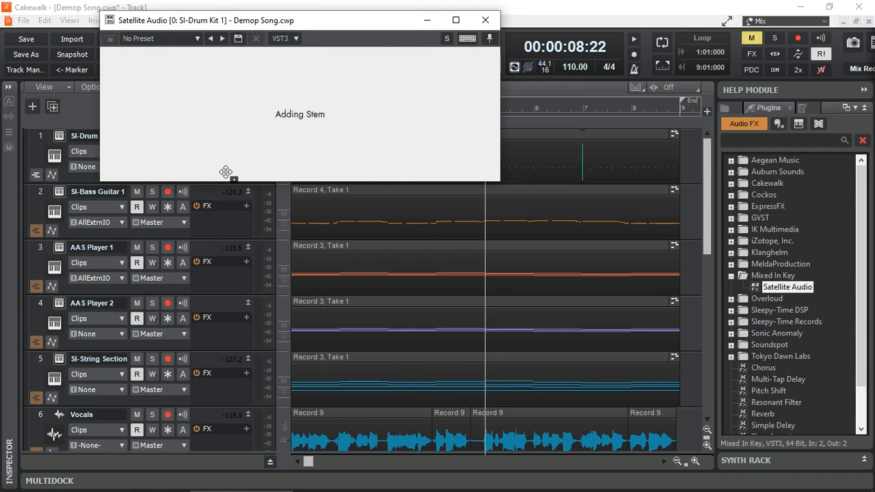
{"action": "left_click", "coordinate": [467, 39]}
{"action": "left_click", "coordinate": [253, 73]}
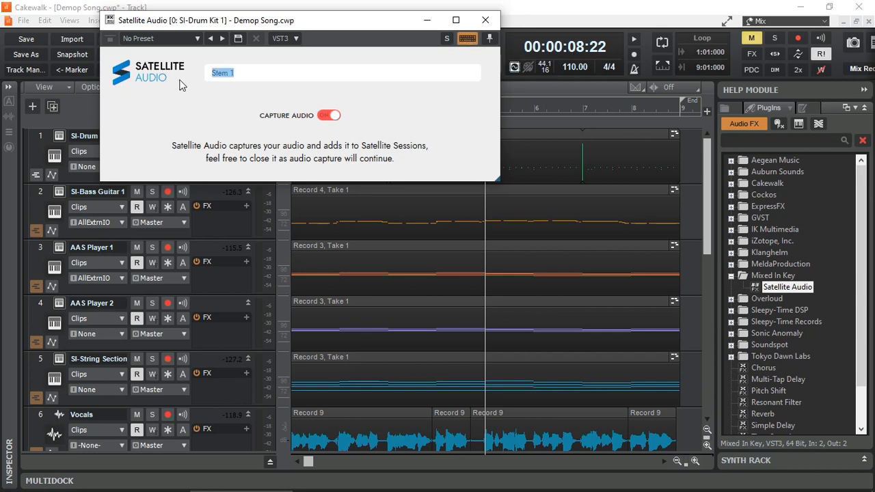
{"action": "type", "text": "Drums"}
{"action": "left_click", "coordinate": [485, 20]}
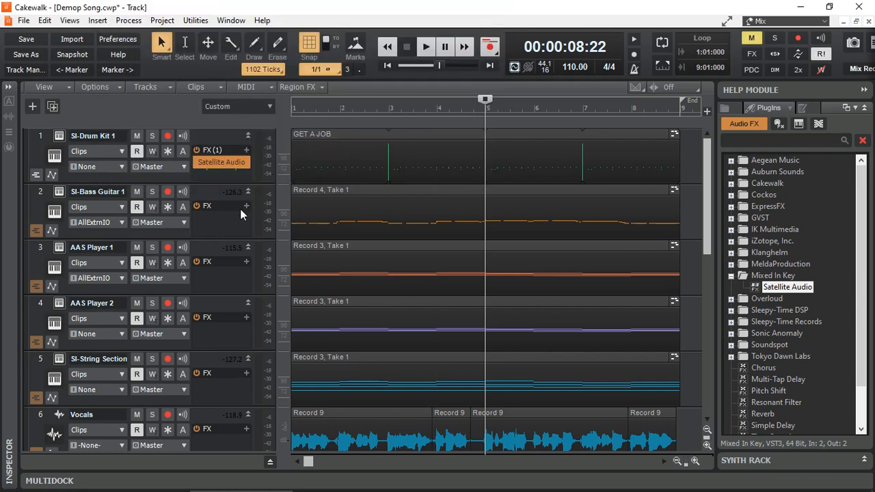
- Insert Satellite Audio on the SI-Bass Guitar 1 track, name its stem "Bass" and close the plugin window
{"action": "left_click_drag", "start_coordinate": [786, 288], "coordinate": [226, 227]}
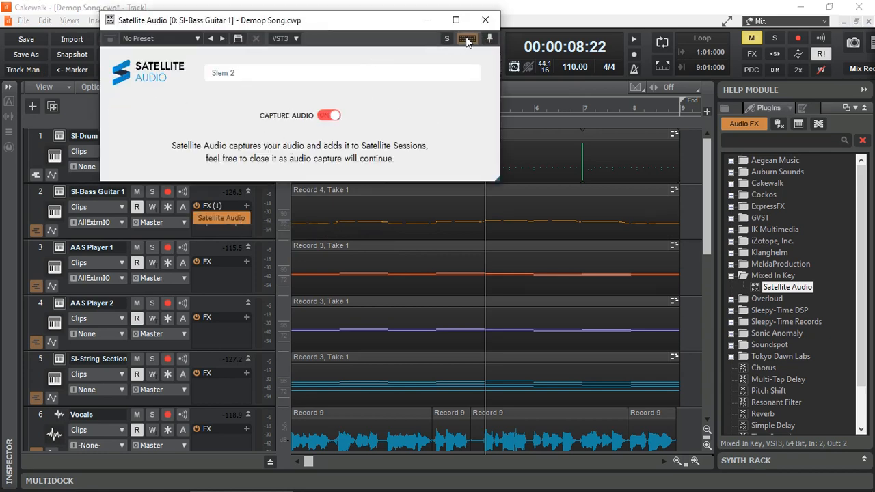
{"action": "left_click_drag", "start_coordinate": [247, 71], "coordinate": [182, 84]}
{"action": "type", "text": "Bass"}
{"action": "left_click", "coordinate": [485, 20]}
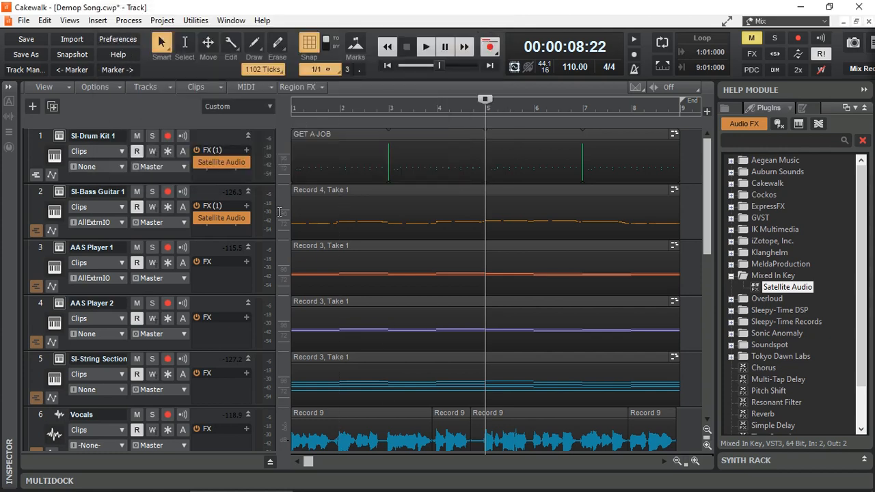
- Add Satellite Audio after MAnalyzer on the Master bus, name its stem "Master" and close the plugin window
{"action": "scroll", "coordinate": [218, 305], "scroll_direction": "down", "scroll_amount": 5}
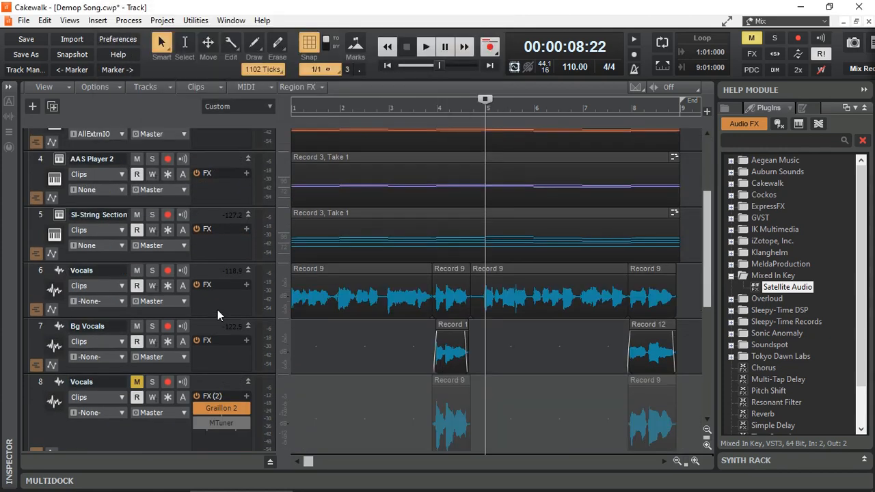
{"action": "scroll", "coordinate": [217, 310], "scroll_direction": "up", "scroll_amount": 4}
{"action": "scroll", "coordinate": [217, 311], "scroll_direction": "up", "scroll_amount": 2}
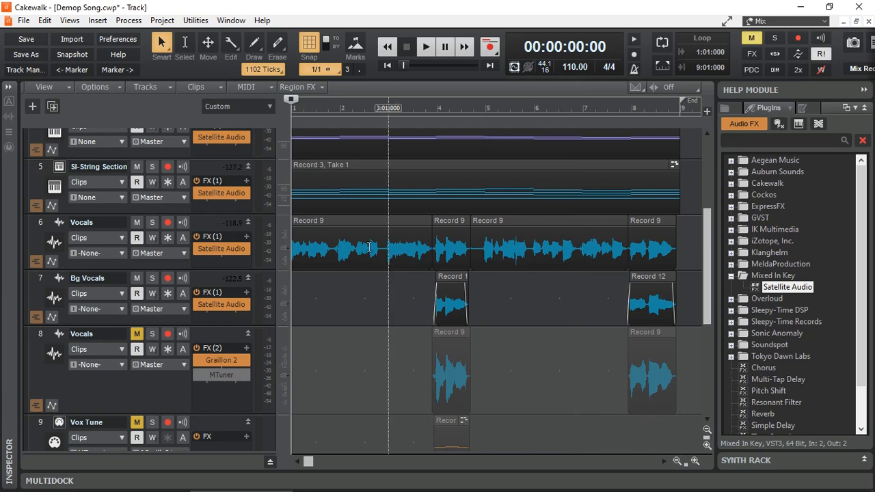
{"action": "scroll", "coordinate": [369, 246], "scroll_direction": "up", "scroll_amount": 3}
{"action": "scroll", "coordinate": [369, 247], "scroll_direction": "down", "scroll_amount": 5}
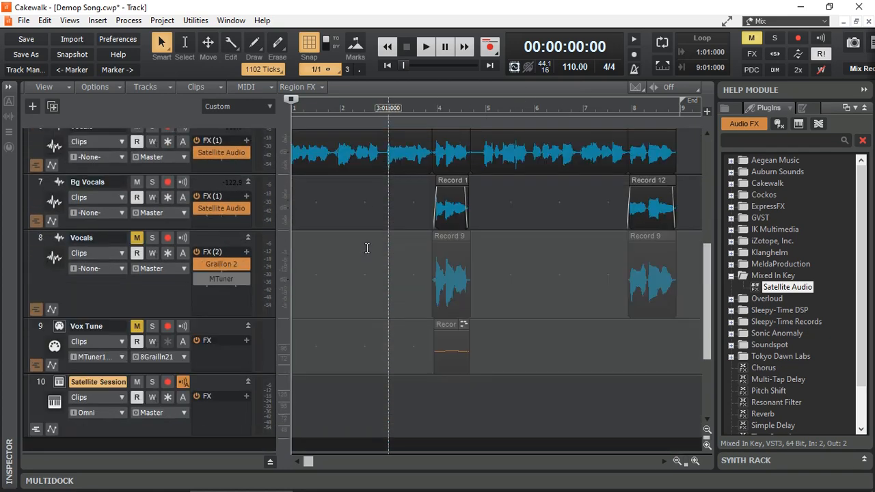
{"action": "scroll", "coordinate": [367, 249], "scroll_direction": "up", "scroll_amount": 4}
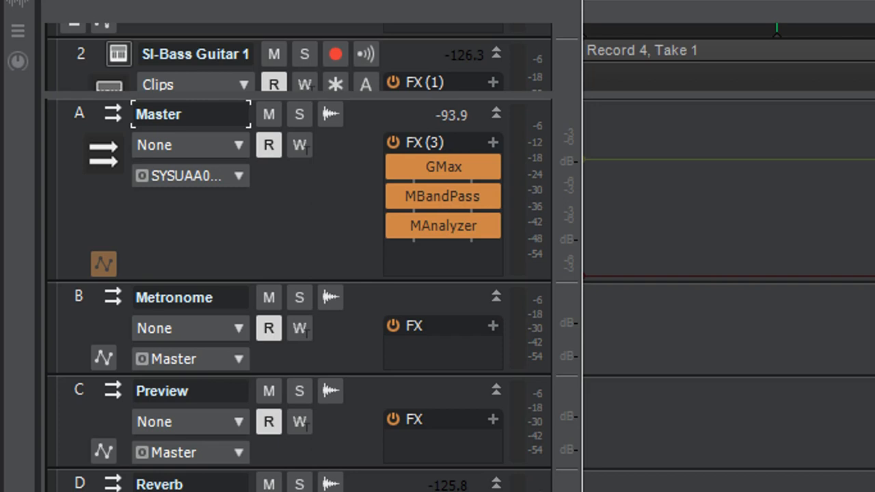
{"action": "left_click_drag", "start_coordinate": [868, 178], "coordinate": [452, 264]}
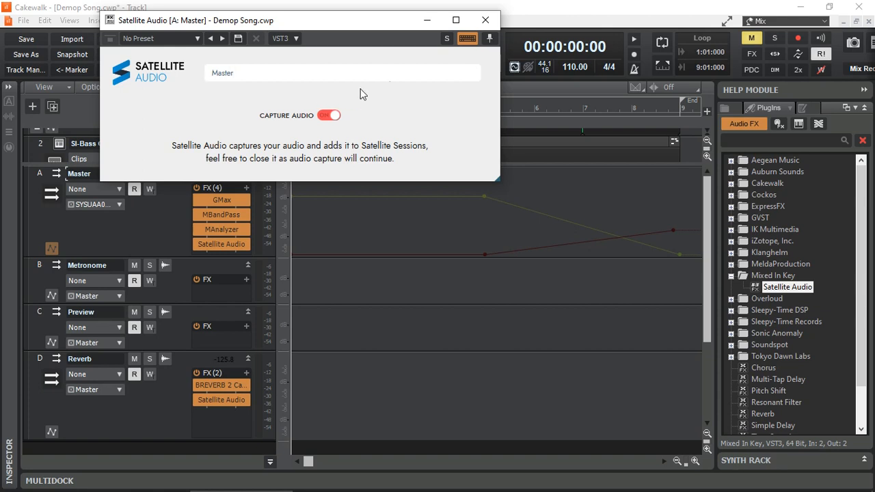
{"action": "left_click", "coordinate": [487, 20]}
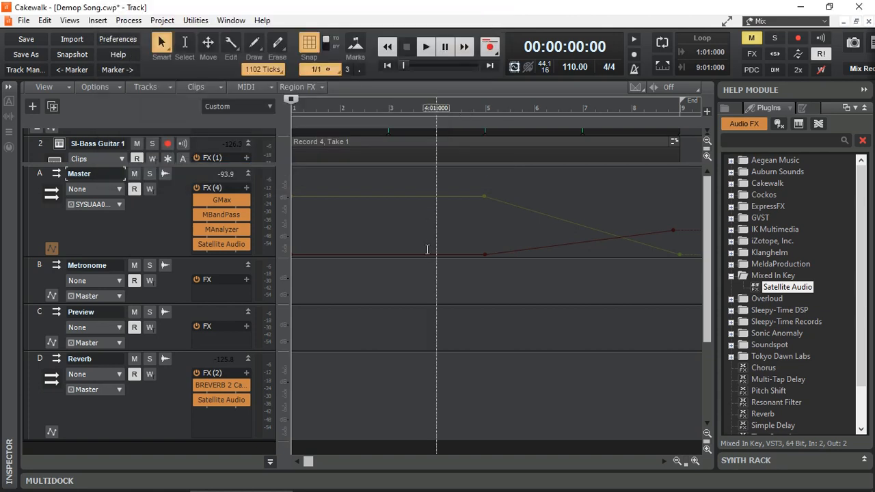
- Hide the buses, reopen Satellite Sessions from its instrument track and look through the list of stems from Drums to Master
{"action": "scroll", "coordinate": [147, 398], "scroll_direction": "down", "scroll_amount": 1}
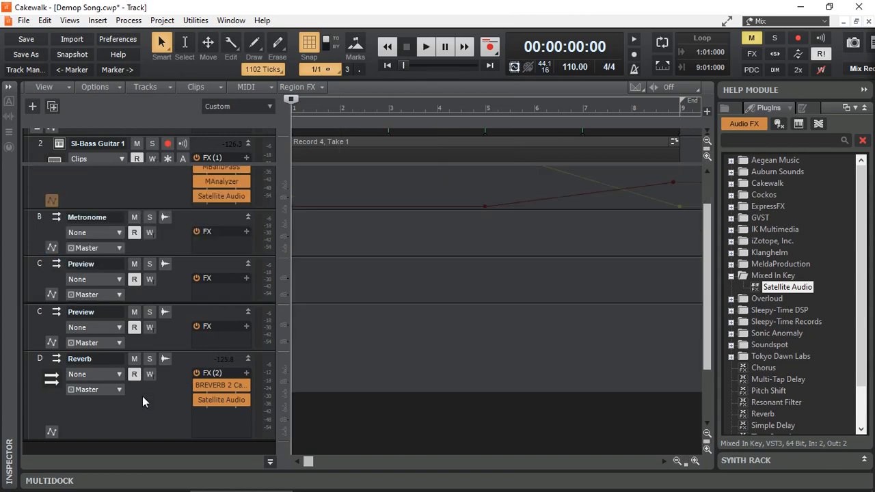
{"action": "left_click", "coordinate": [271, 462]}
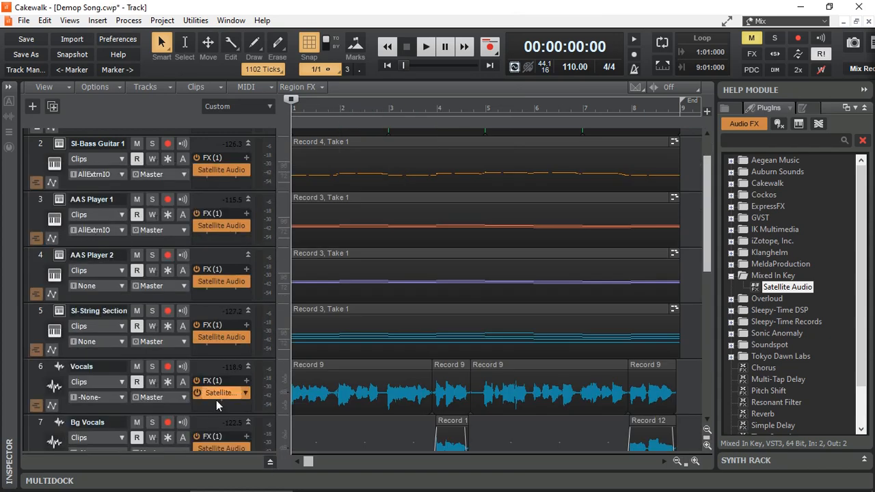
{"action": "scroll", "coordinate": [382, 415], "scroll_direction": "down", "scroll_amount": 1}
{"action": "scroll", "coordinate": [382, 416], "scroll_direction": "down", "scroll_amount": 4}
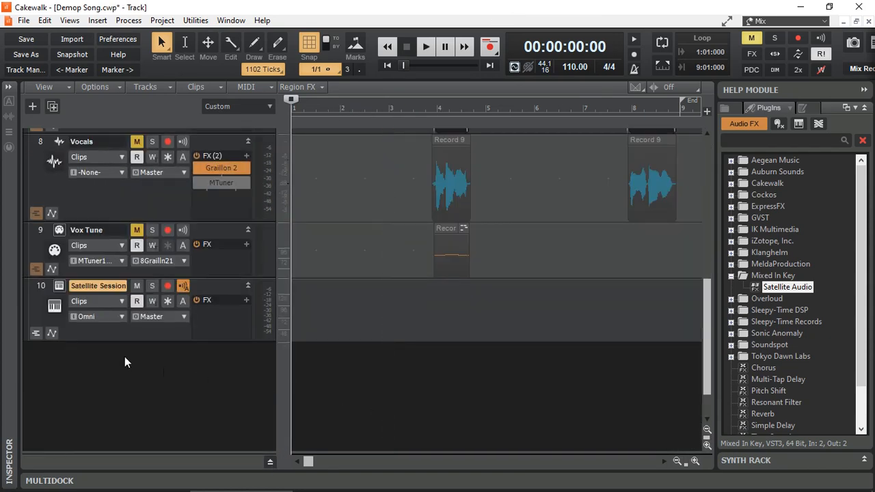
{"action": "left_click", "coordinate": [58, 286]}
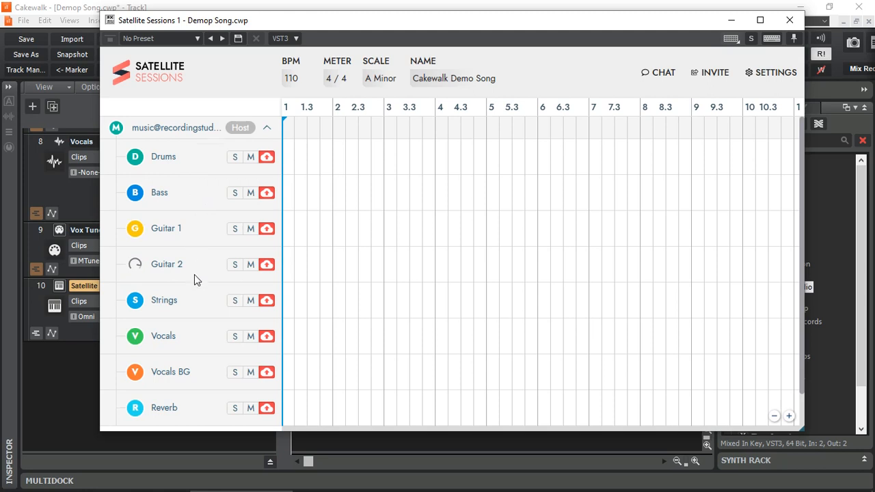
{"action": "scroll", "coordinate": [194, 274], "scroll_direction": "down", "scroll_amount": 1}
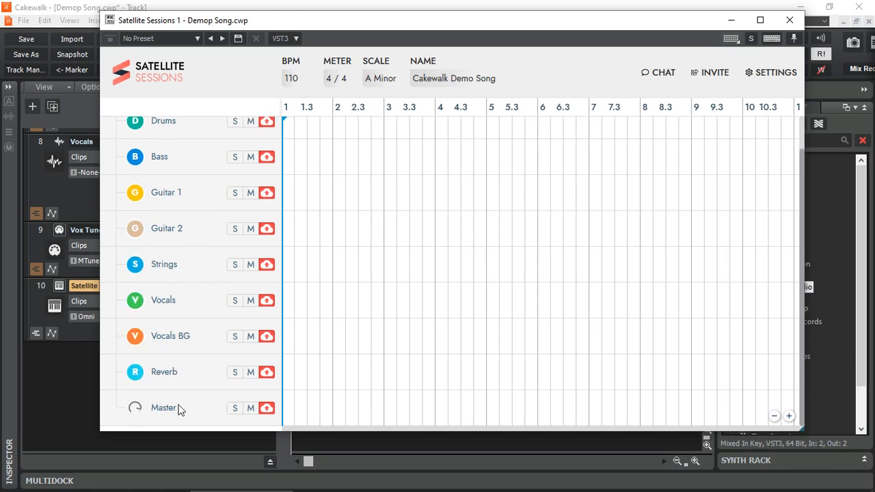
{"action": "scroll", "coordinate": [197, 389], "scroll_direction": "up", "scroll_amount": 1}
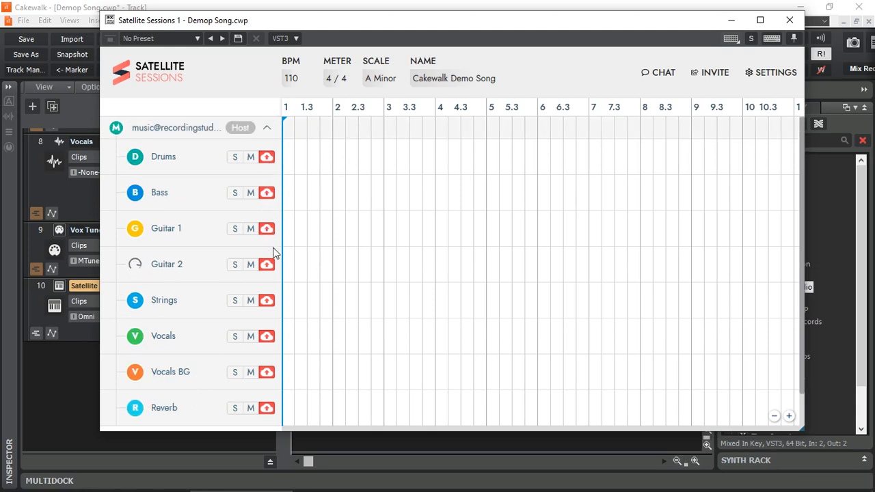
- Capture all stems into the session by playing the song from the start through its end, and stop playback
{"action": "left_click_drag", "start_coordinate": [500, 22], "coordinate": [479, 74]}
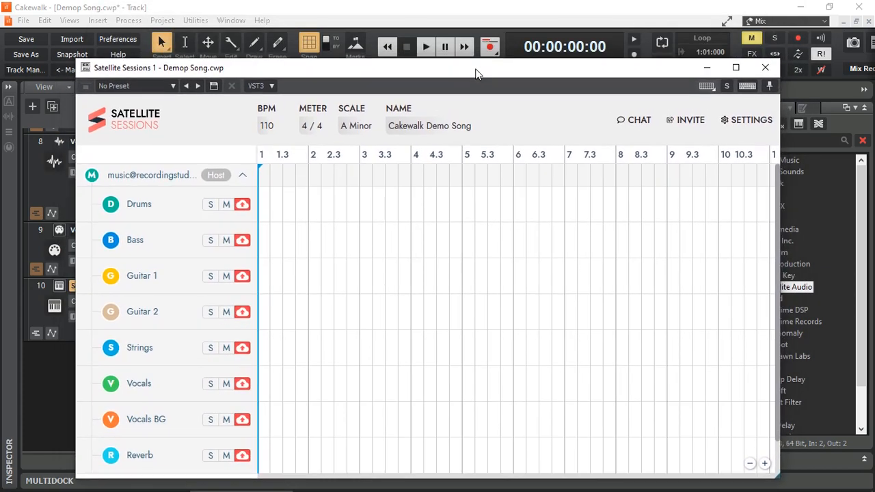
{"action": "left_click", "coordinate": [387, 47]}
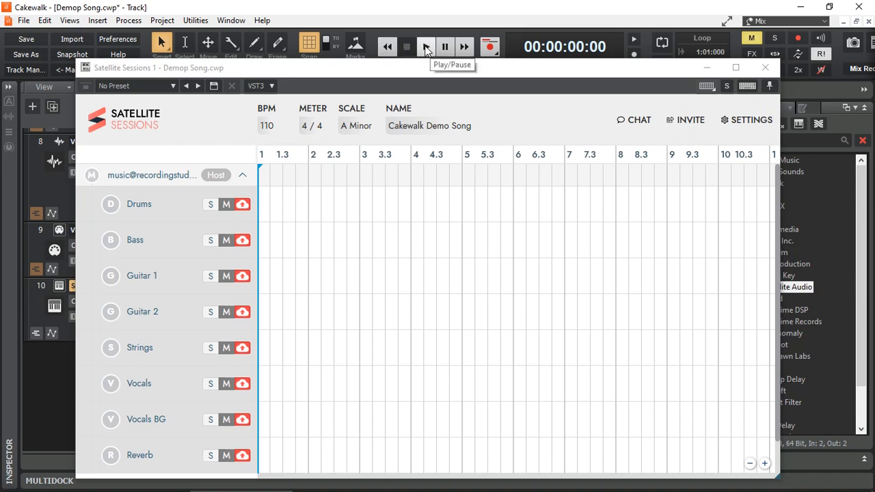
{"action": "left_click", "coordinate": [426, 47]}
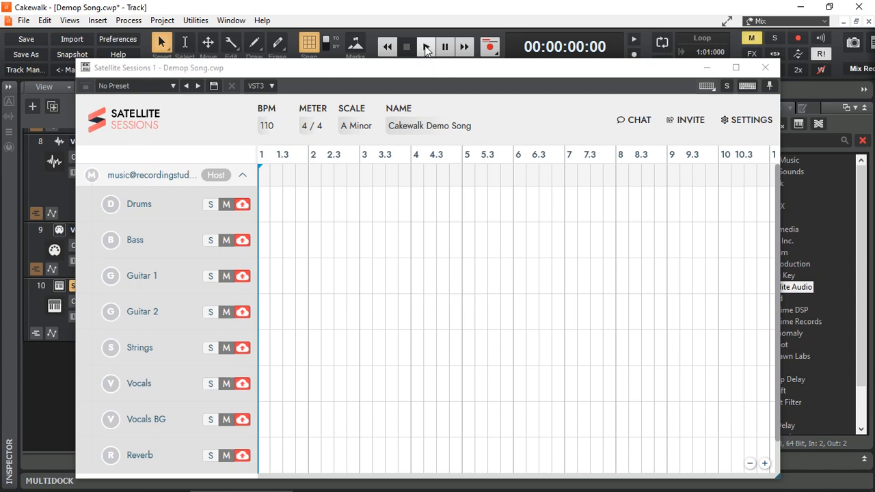
{"action": "left_click", "coordinate": [425, 47]}
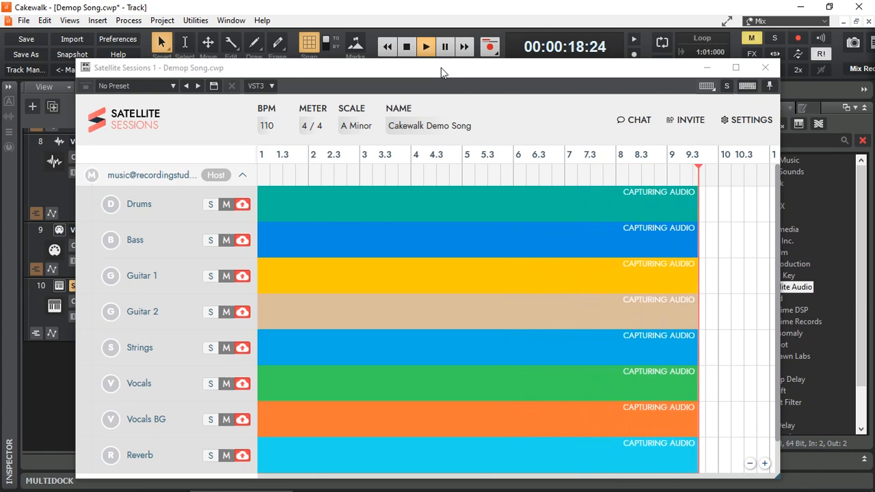
{"action": "key", "text": "space"}
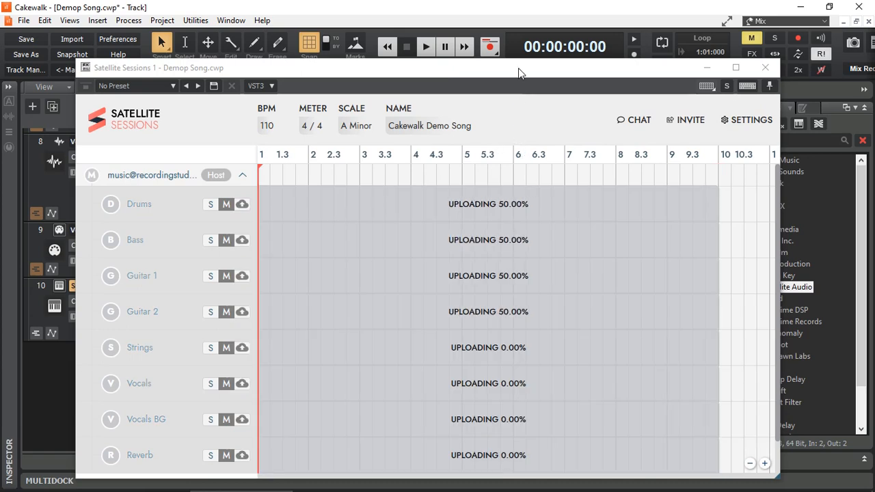
- Preview the captured Master and Reverb stems inside the Satellite Sessions window
{"action": "left_click_drag", "start_coordinate": [519, 71], "coordinate": [522, 36]}
{"action": "scroll", "coordinate": [752, 293], "scroll_direction": "down", "scroll_amount": 1}
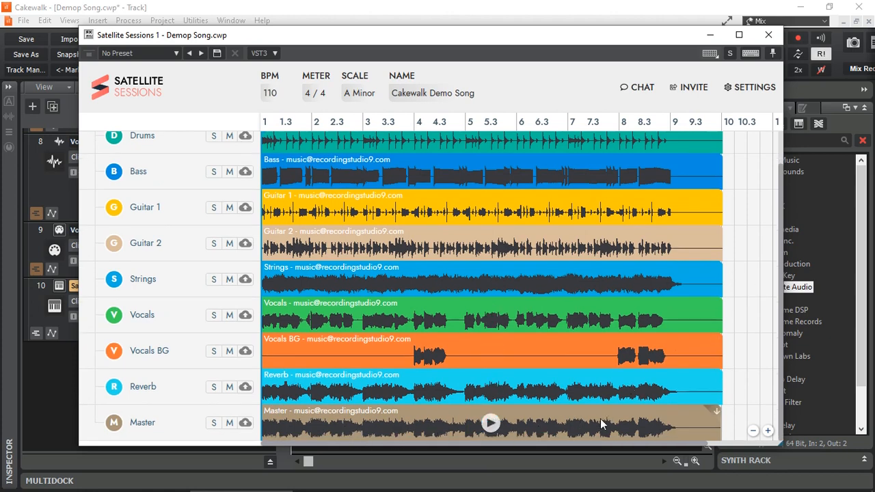
{"action": "left_click", "coordinate": [491, 423]}
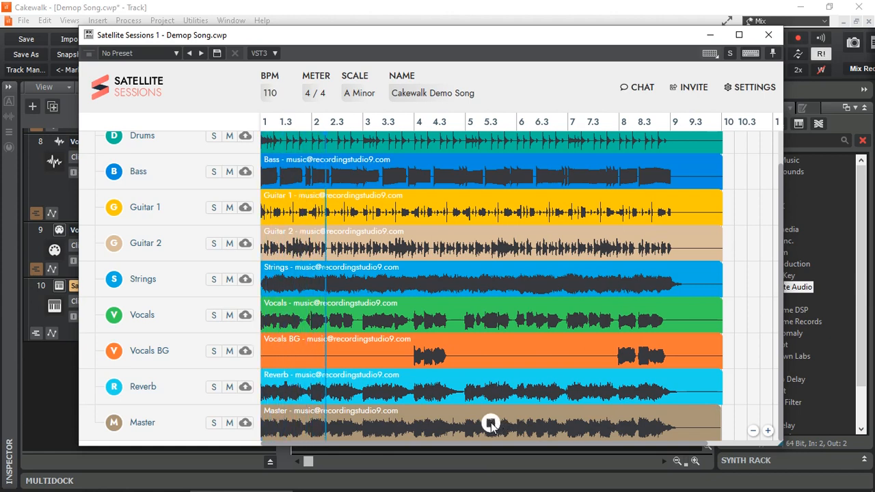
{"action": "left_click", "coordinate": [491, 423]}
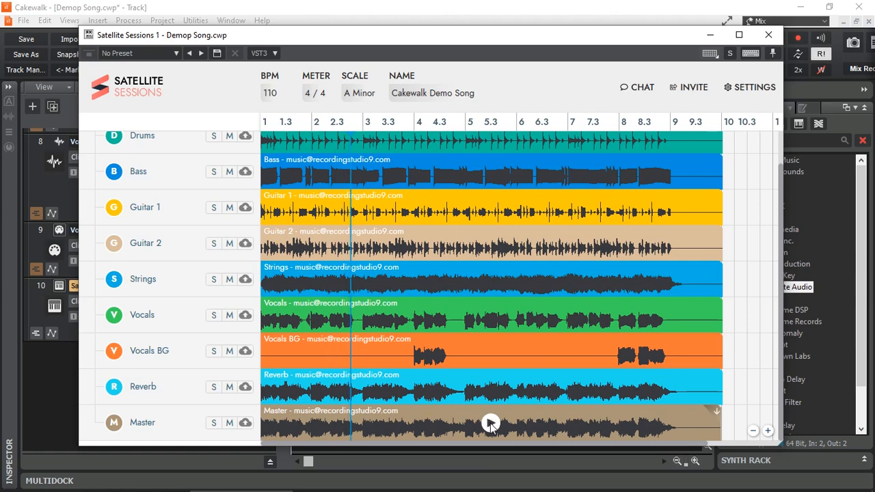
{"action": "left_click", "coordinate": [490, 388]}
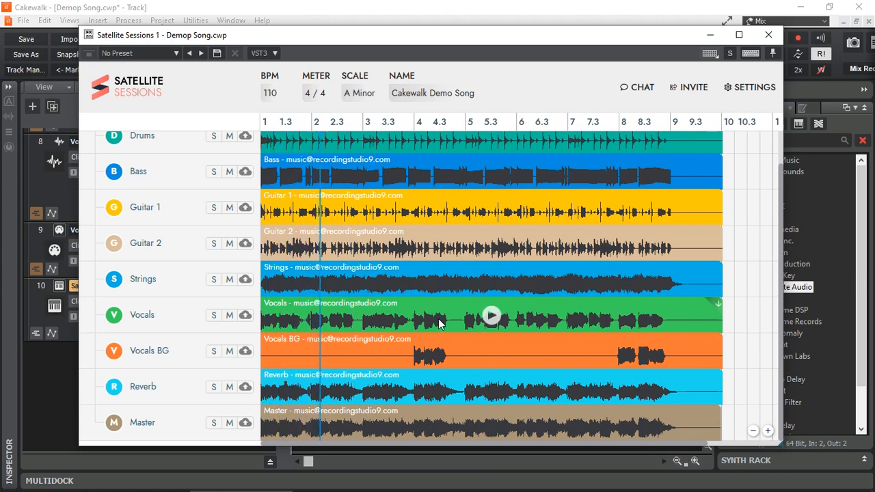
- Preview the captured Strings stem and look through the stem list from Drums to Master
{"action": "left_click", "coordinate": [492, 281]}
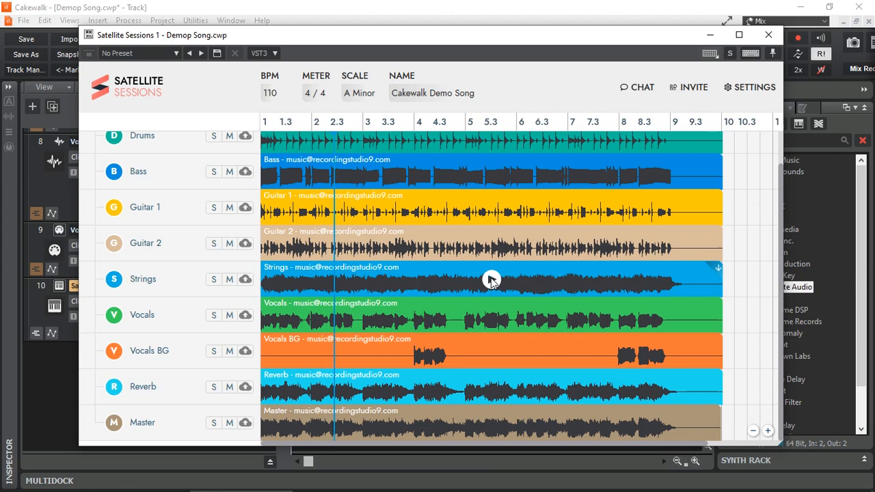
{"action": "scroll", "coordinate": [491, 279], "scroll_direction": "up", "scroll_amount": 1}
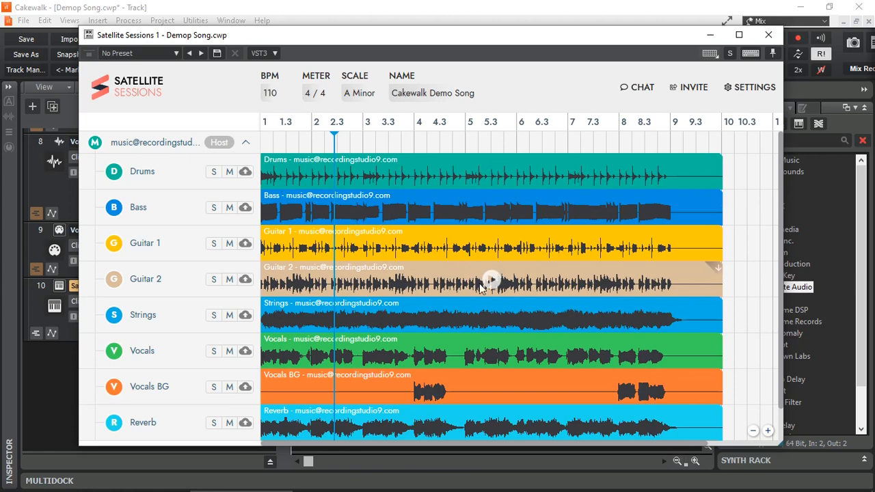
{"action": "scroll", "coordinate": [481, 287], "scroll_direction": "down", "scroll_amount": 1}
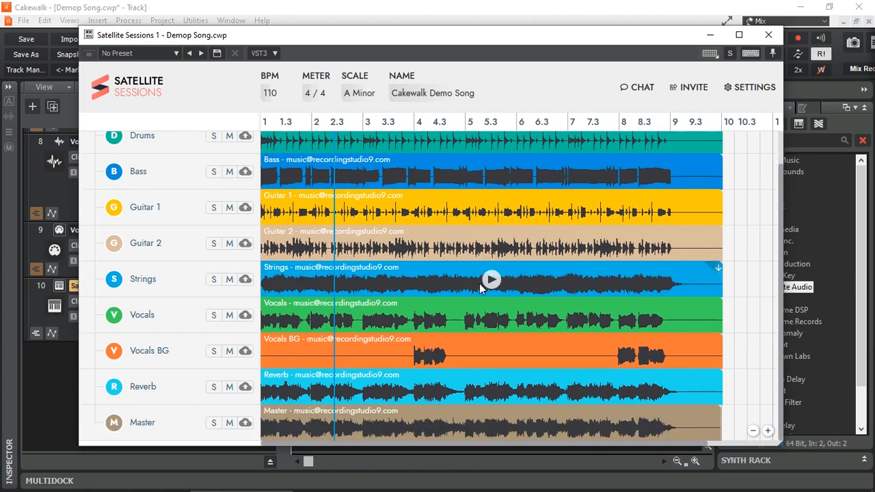
- Copy the session invitation for sharing with collaborators and close the Invite People dialog
{"action": "left_click", "coordinate": [688, 87]}
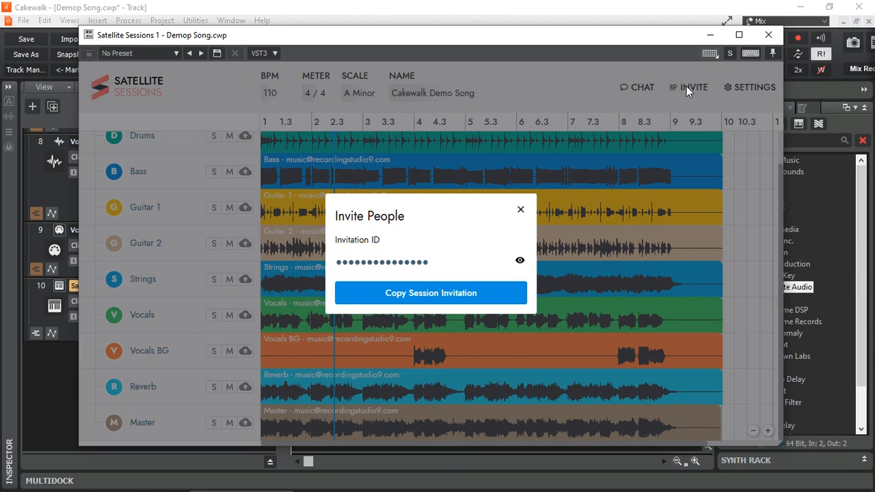
{"action": "left_click", "coordinate": [449, 298]}
{"action": "left_click", "coordinate": [520, 209]}
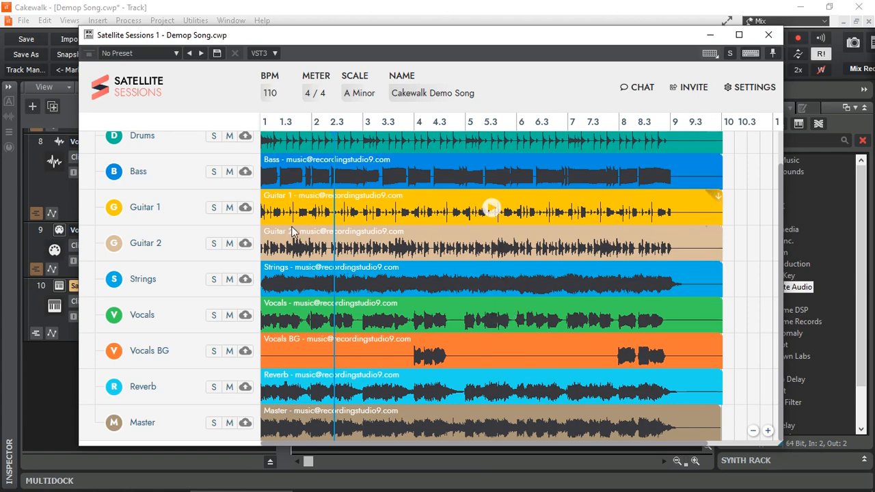
- Arm the Vocals stem for a new capture and open the session chat
{"action": "scroll", "coordinate": [299, 246], "scroll_direction": "up", "scroll_amount": 1}
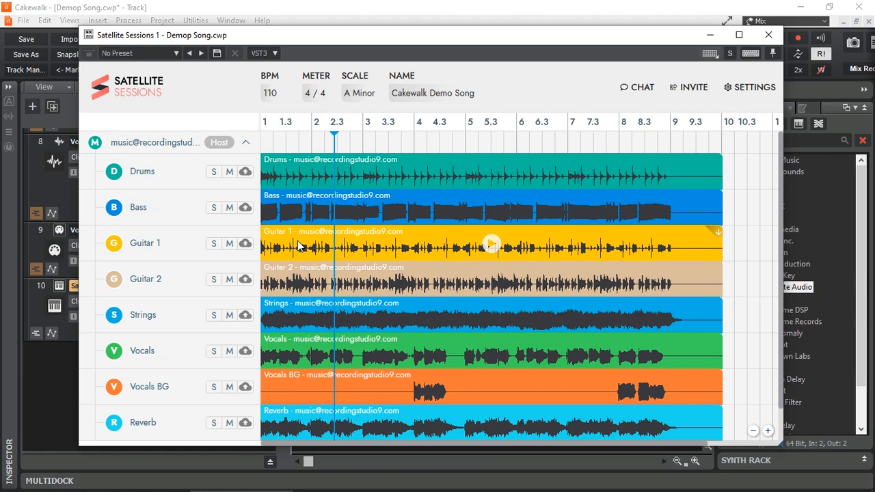
{"action": "scroll", "coordinate": [299, 246], "scroll_direction": "down", "scroll_amount": 1}
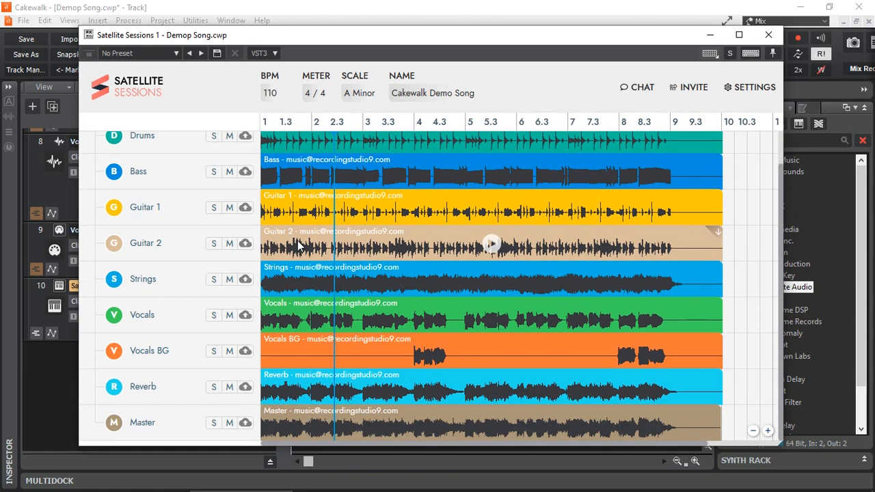
{"action": "left_click", "coordinate": [246, 315]}
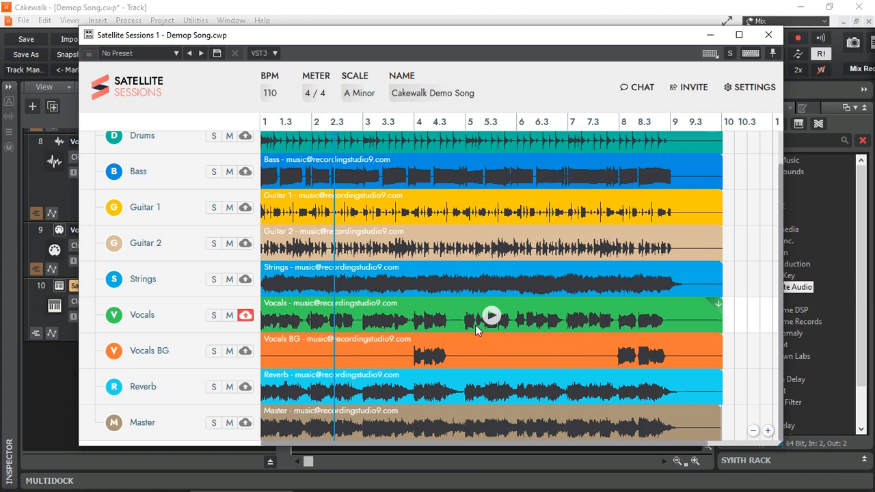
{"action": "left_click", "coordinate": [640, 89]}
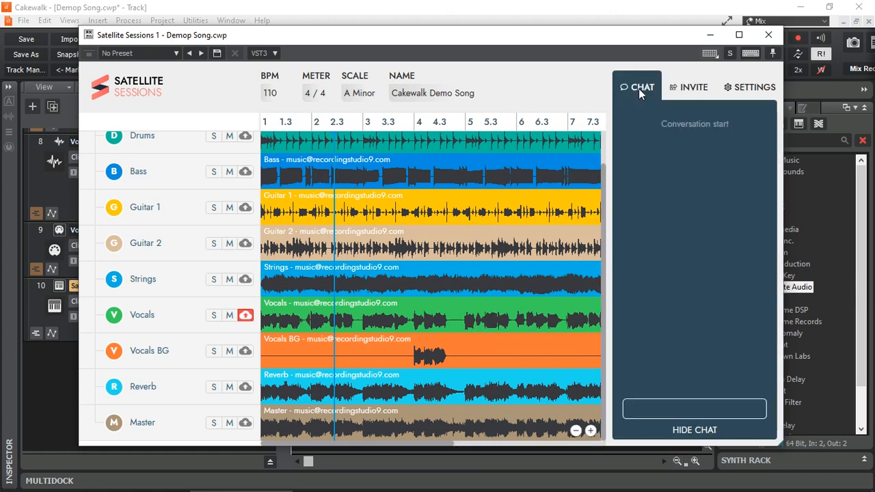